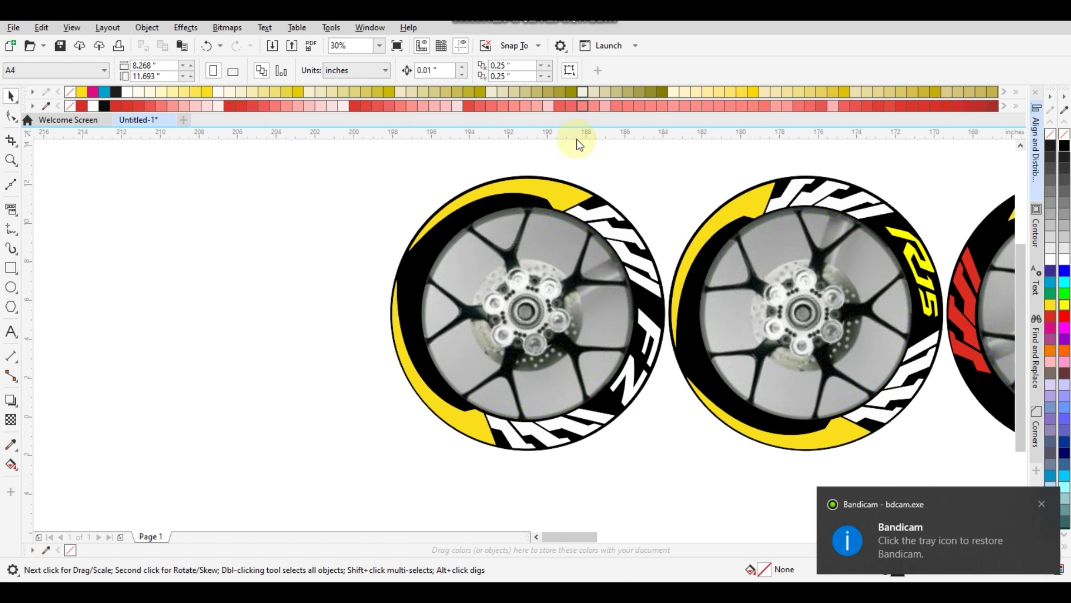
Zoom in on the wheel designs, briefly viewing them in outline mode before restoring full colour
key(h)
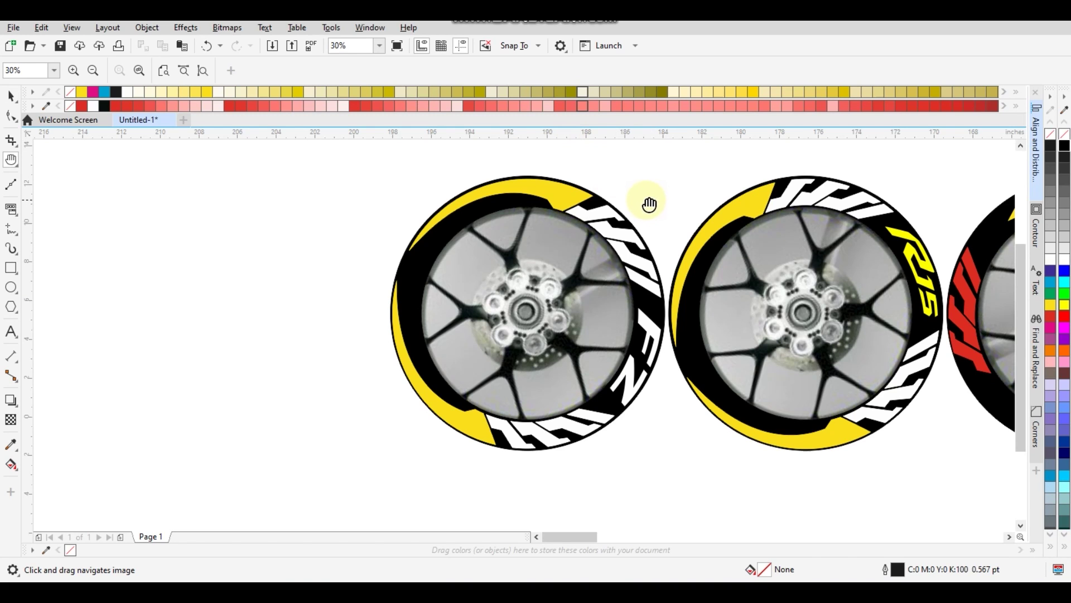
drag(649, 204, 591, 207)
key(z)
drag(286, 148, 704, 468)
click(71, 27)
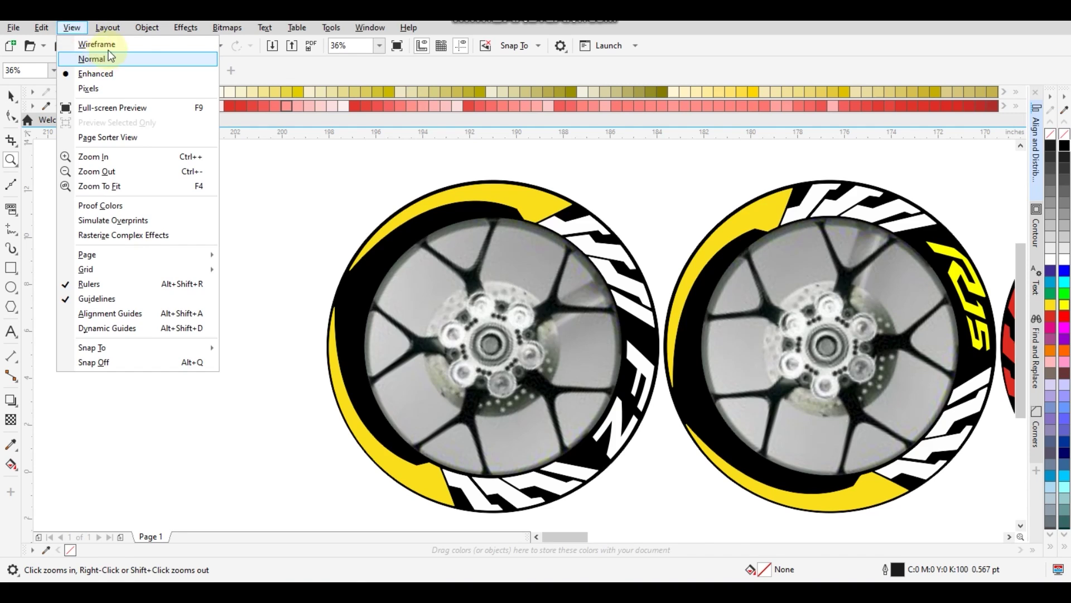
click(106, 44)
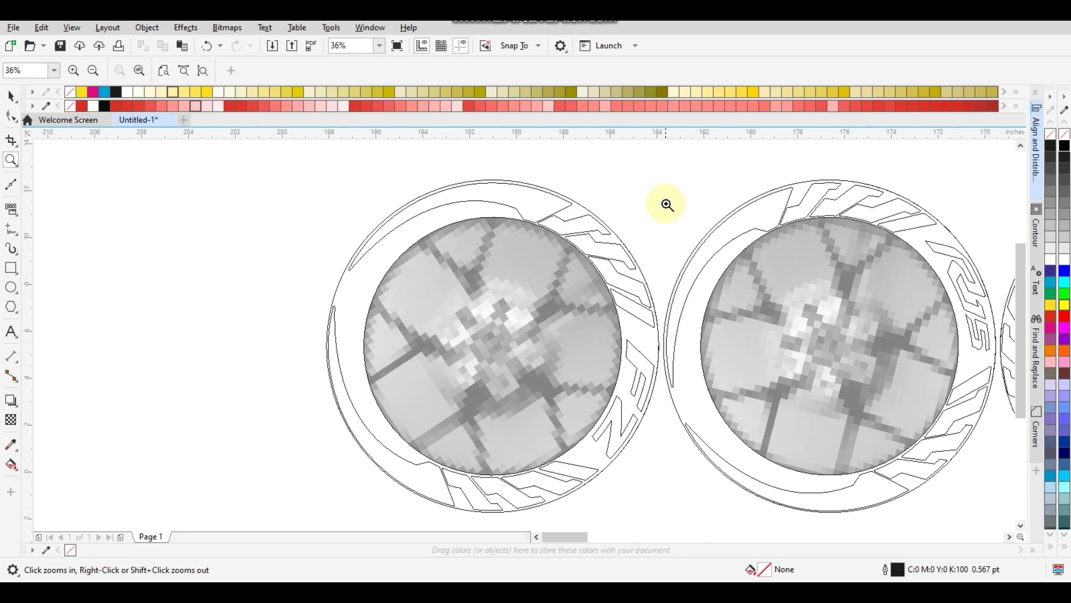
drag(675, 207, 525, 194)
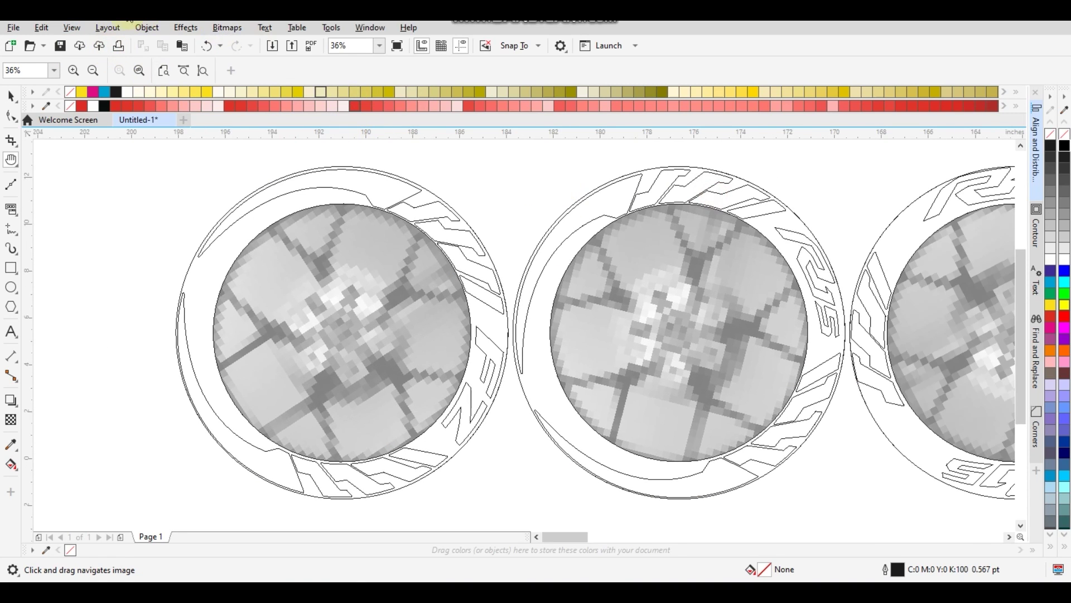
click(105, 29)
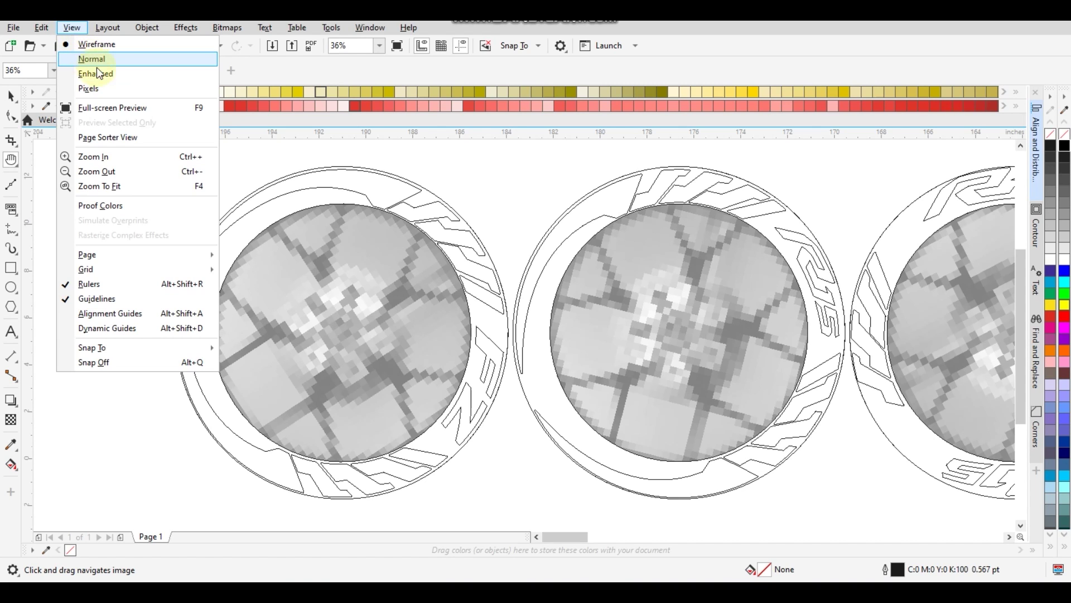
click(98, 73)
Ungroup the left wheel design and inspect its yellow top arc
key(space)
click(441, 167)
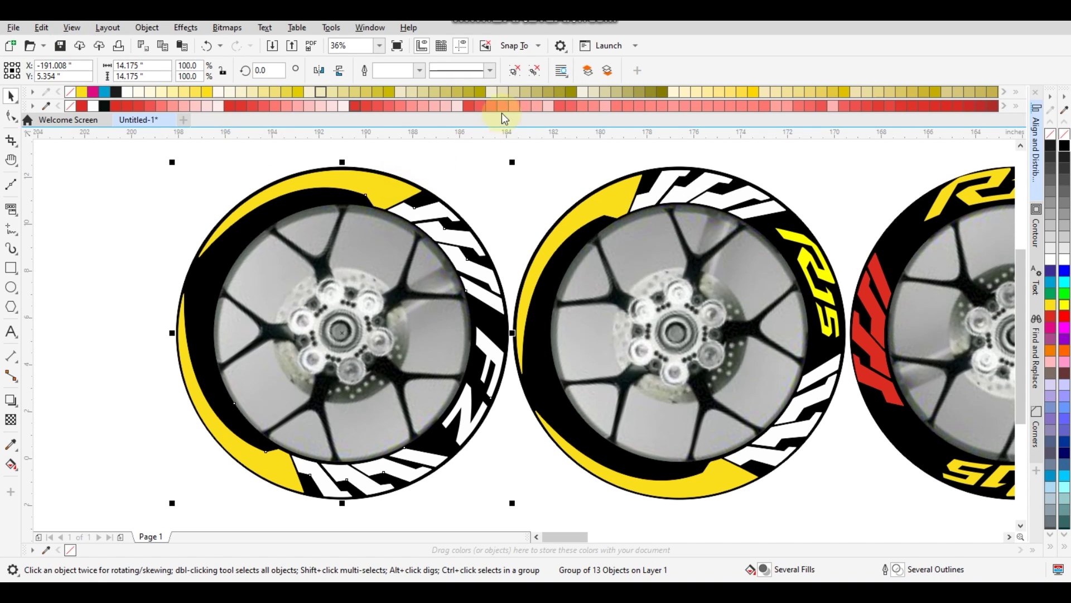
click(514, 71)
click(438, 211)
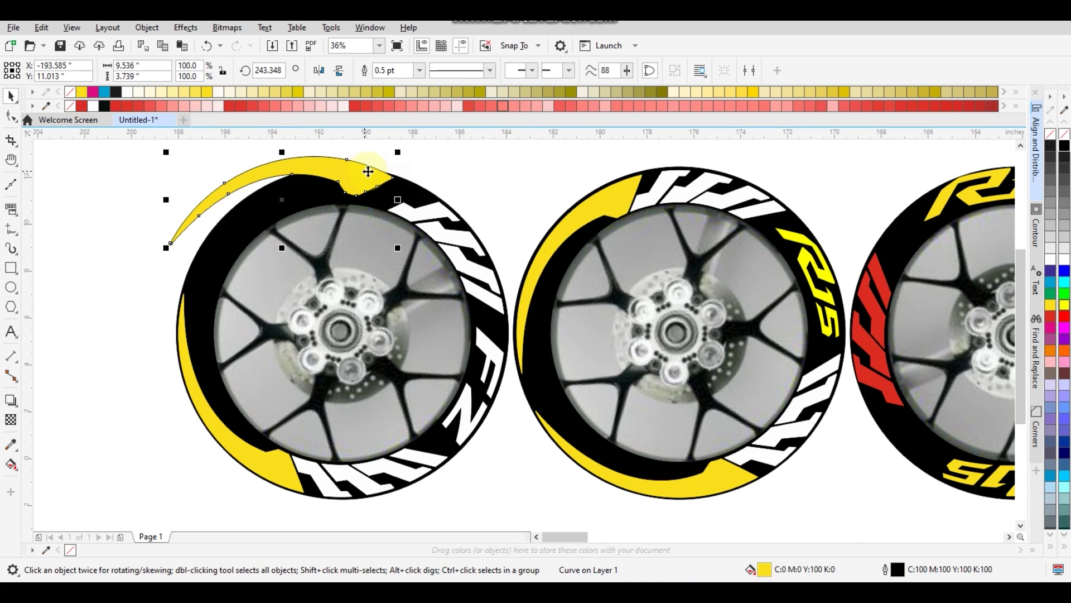
click(514, 179)
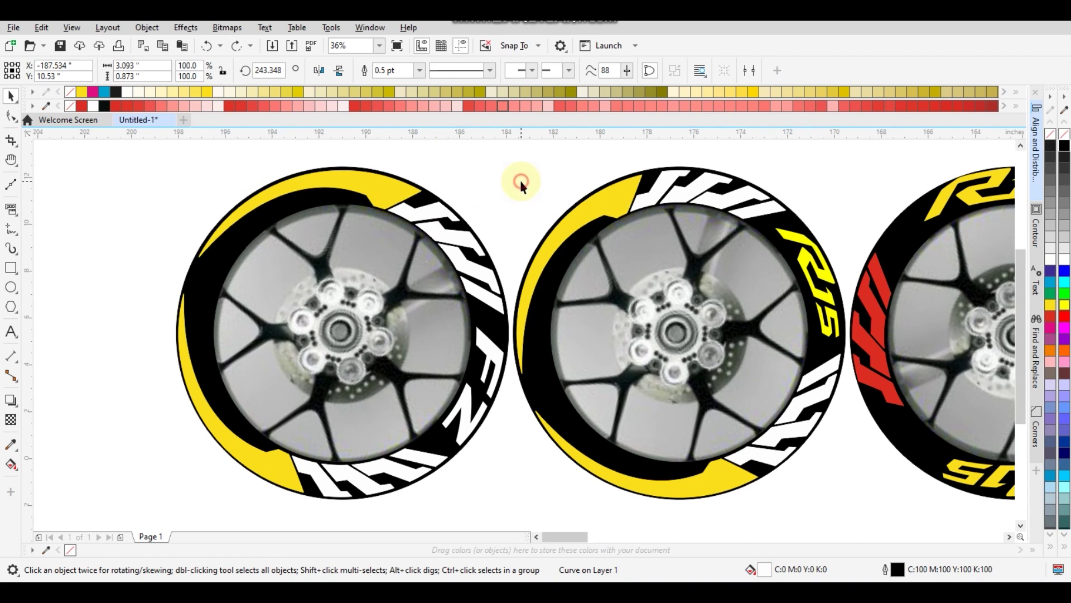
Centre the middle wheel and ungroup it into separate parts with Ctrl+U
key(h)
drag(541, 183, 441, 169)
key(space)
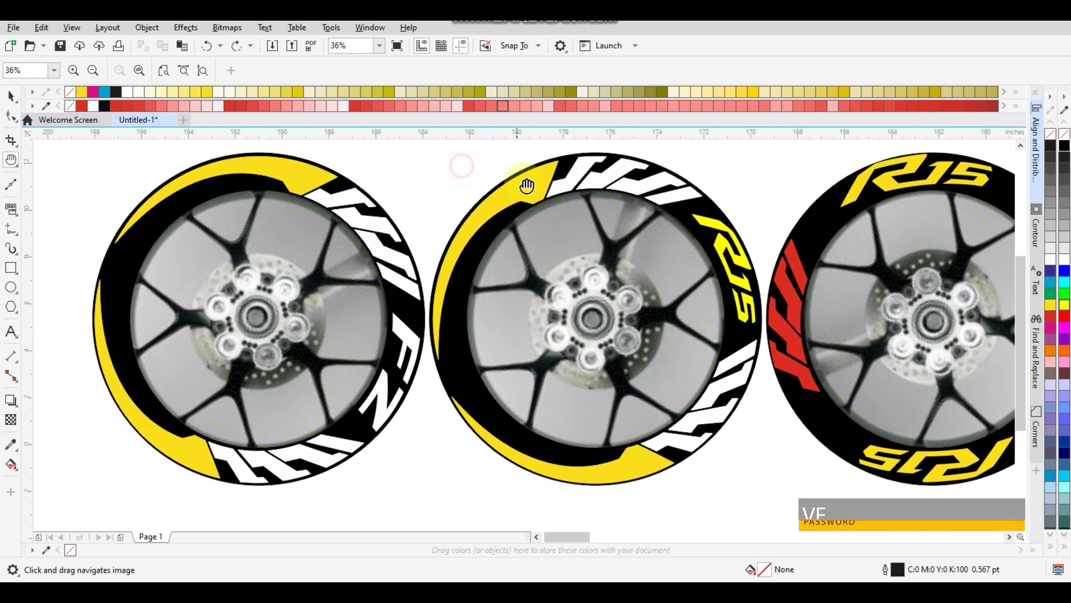
click(522, 183)
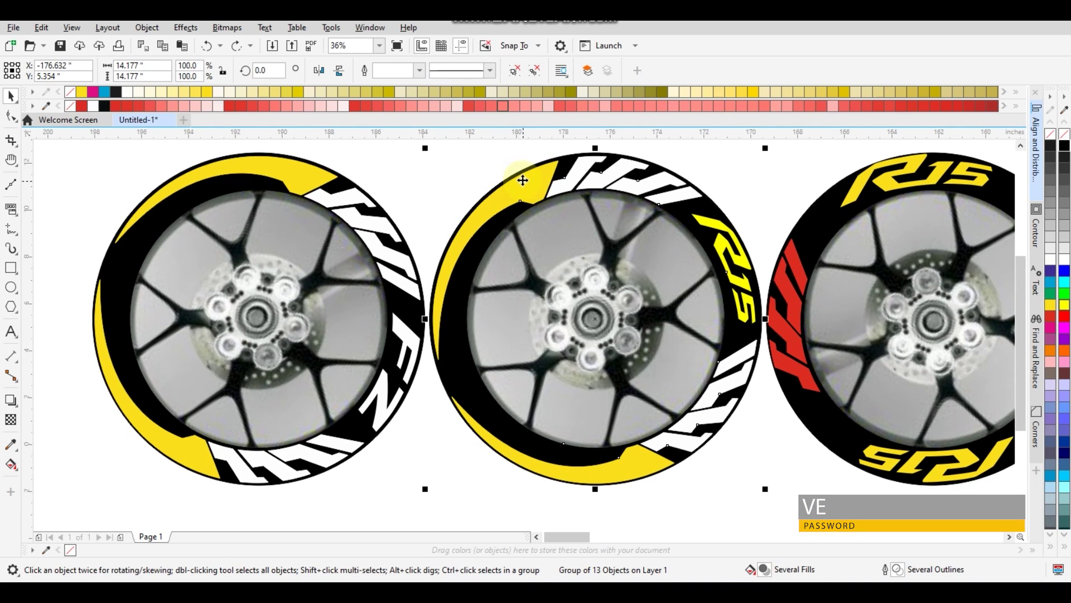
key(ctrl+u)
Fill both yellow stripe pieces and the R15 lettering of the middle wheel red
click(514, 188)
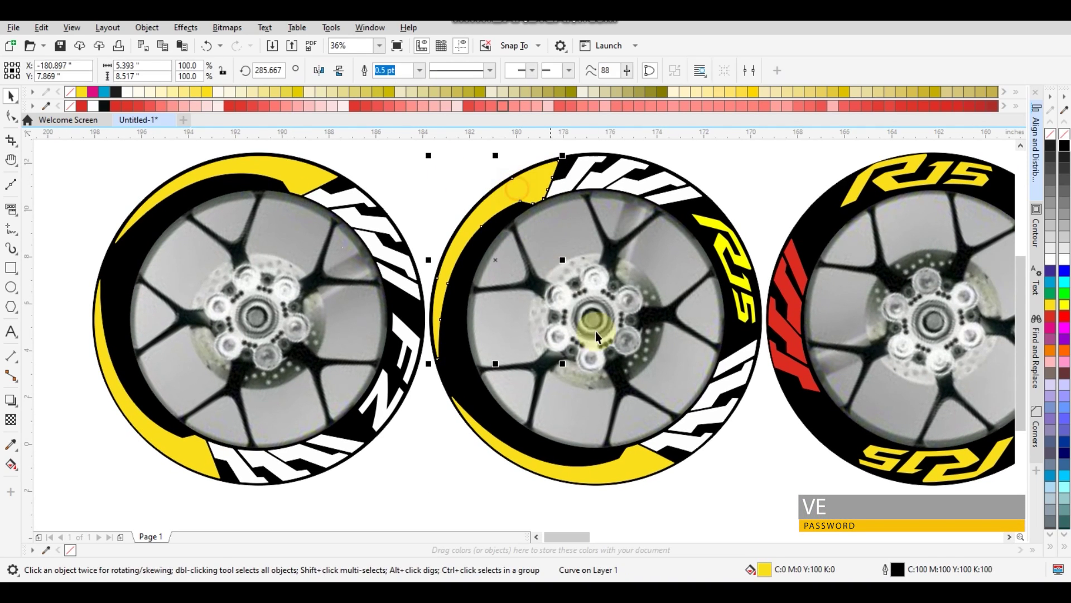
shift+click(633, 459)
click(1065, 316)
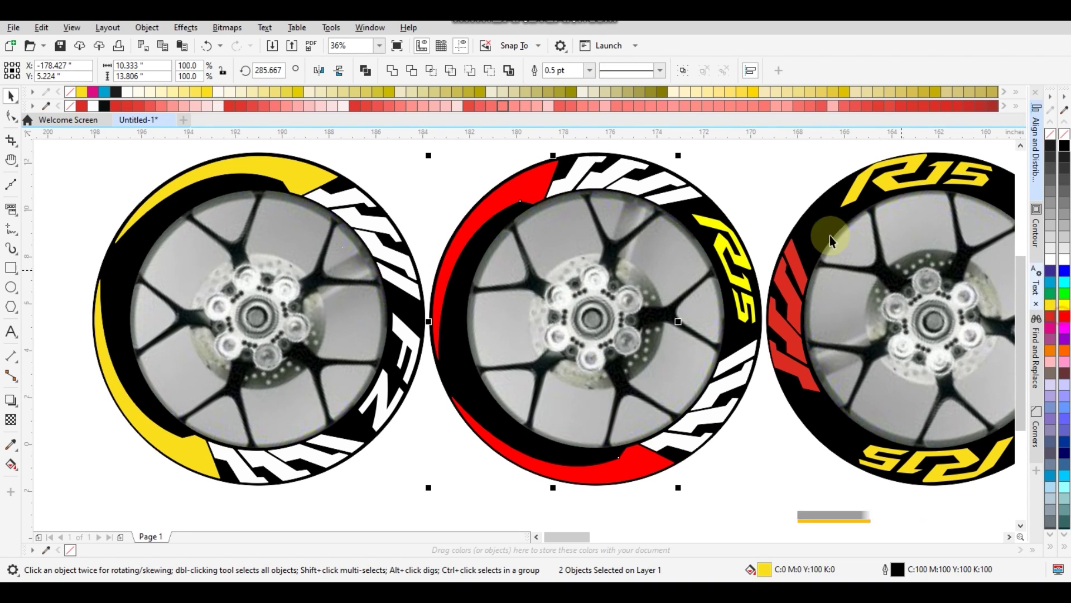
click(734, 262)
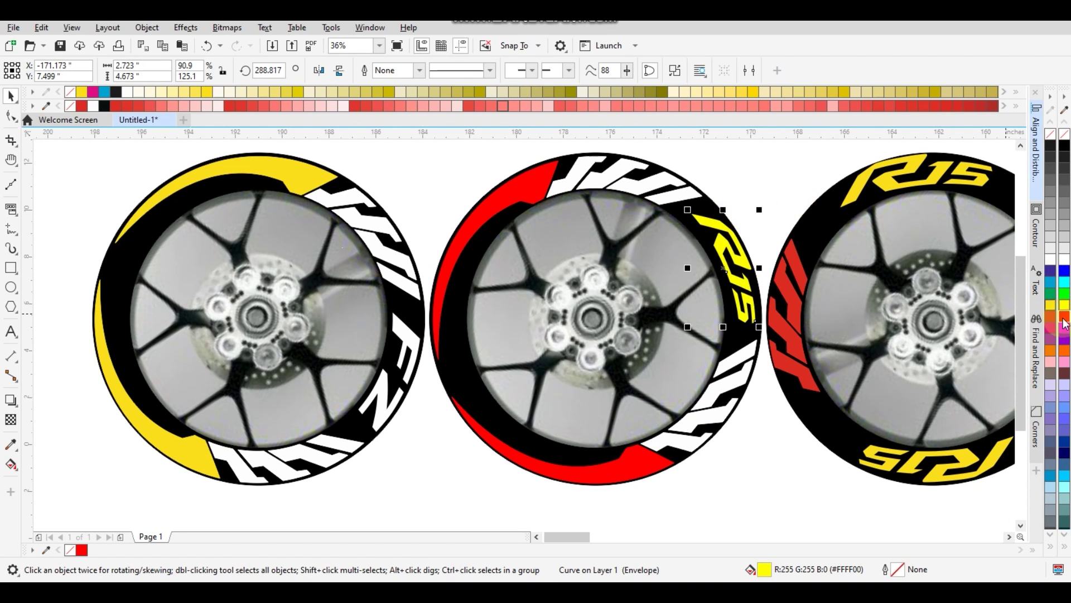
click(1064, 316)
click(738, 159)
mouse_move(815, 179)
mouse_down()
mouse_move(617, 172)
mouse_move(387, 186)
mouse_up()
key(h)
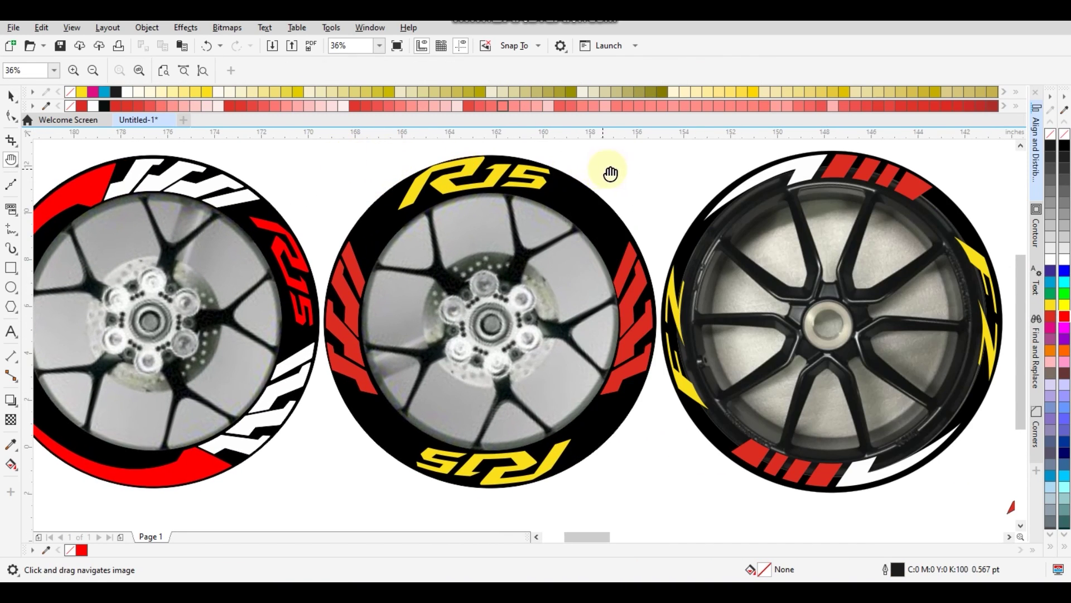
drag(680, 176, 435, 176)
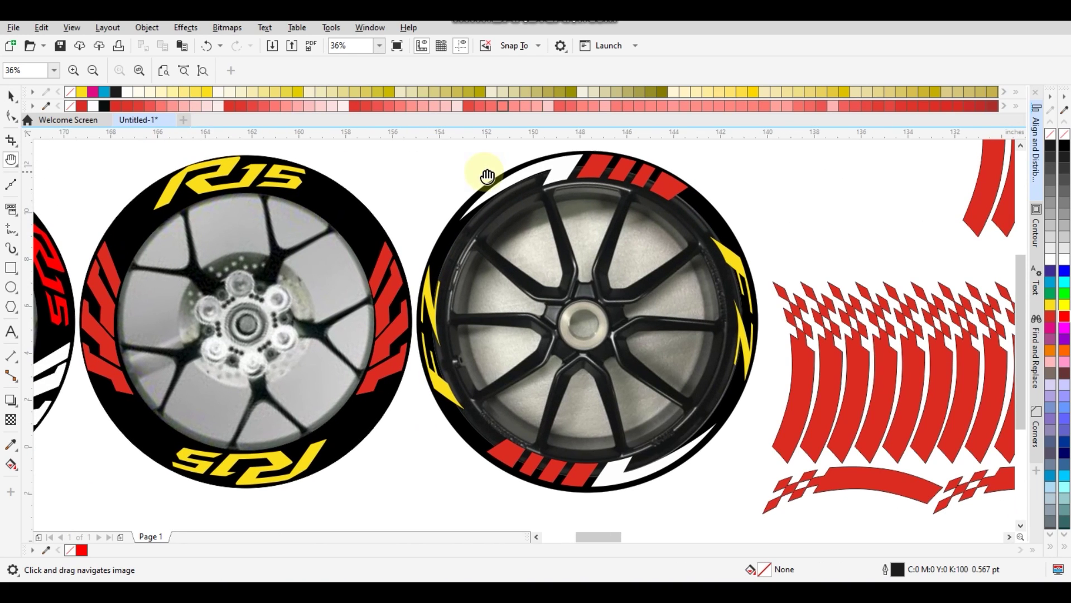
drag(798, 198, 618, 203)
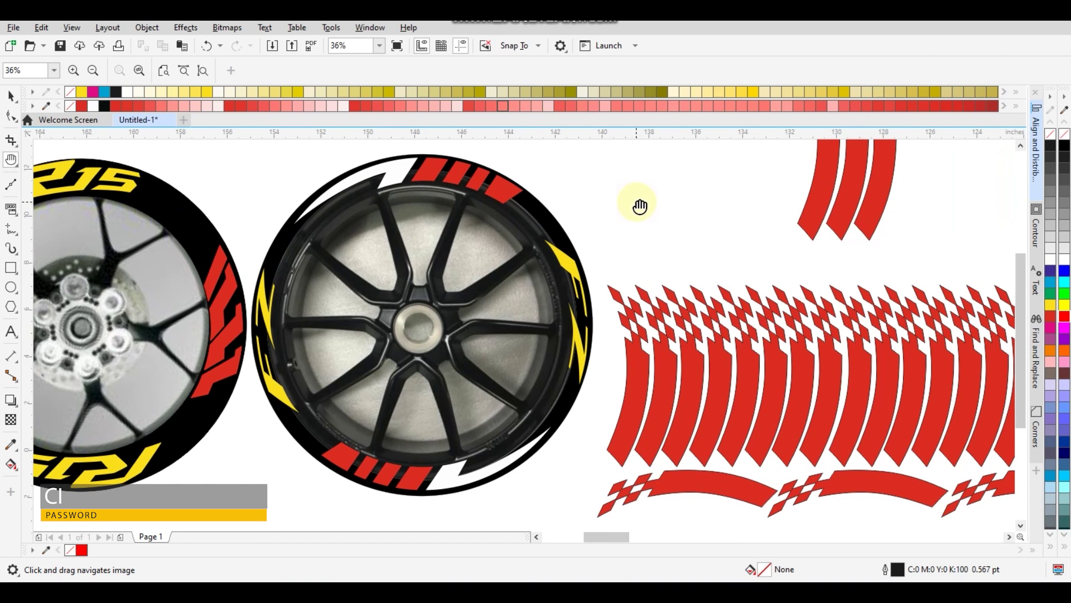
drag(640, 206, 433, 199)
scroll(672, 219, down, 1)
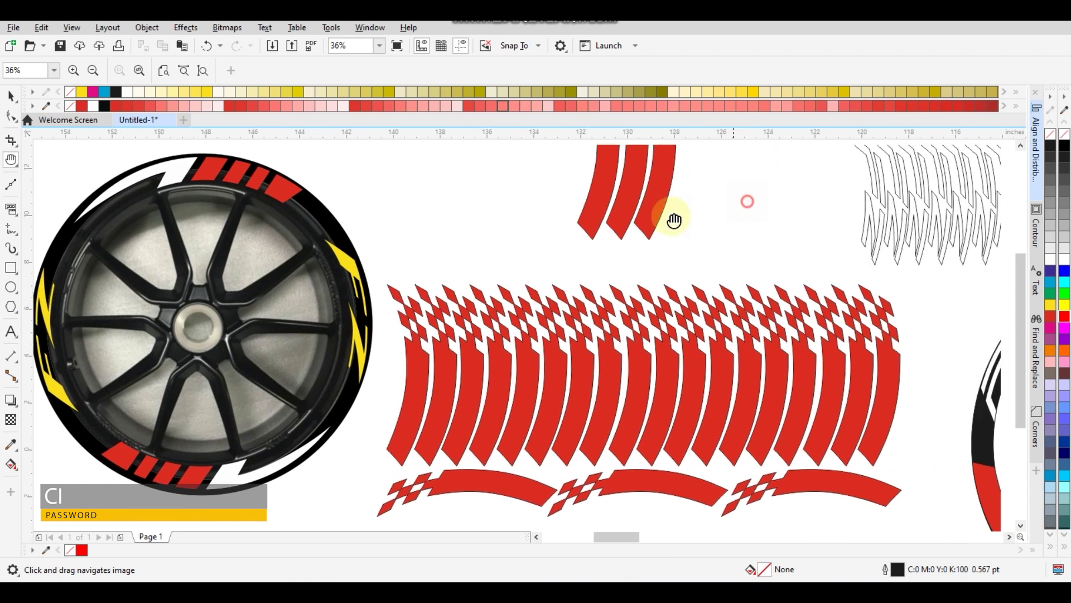
scroll(558, 211, down, 1)
scroll(557, 210, down, 1)
drag(658, 198, 538, 276)
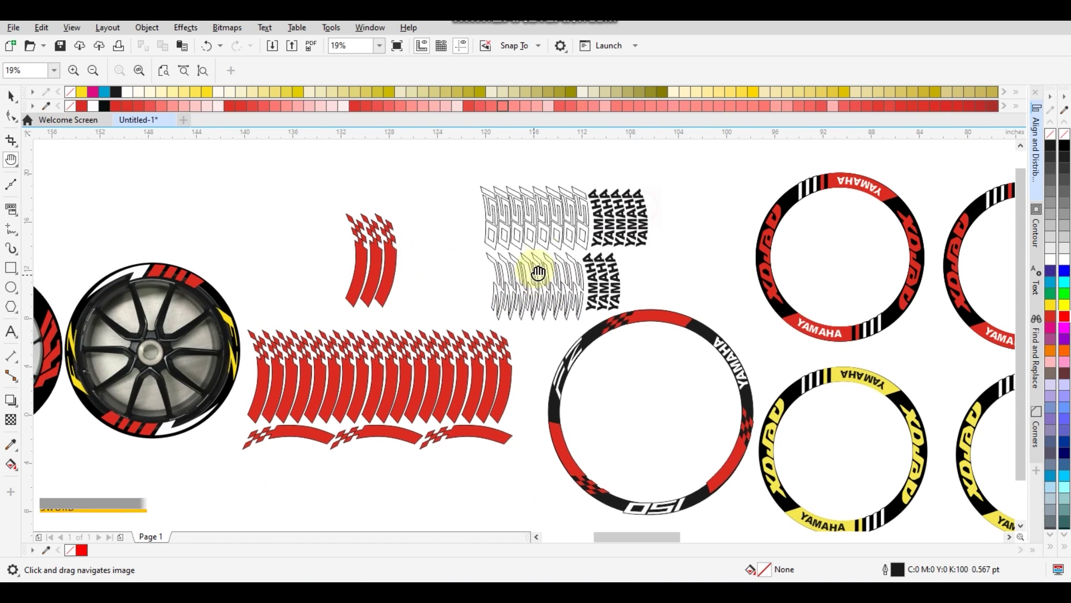
scroll(495, 389, up, 1)
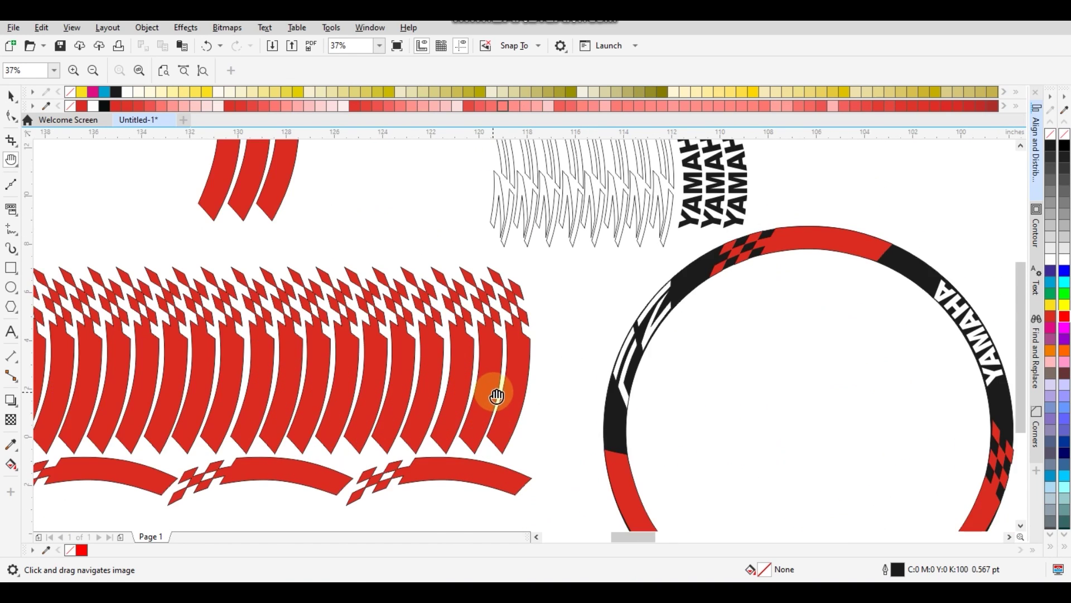
scroll(502, 379, up, 1)
scroll(517, 358, down, 1)
scroll(517, 355, down, 1)
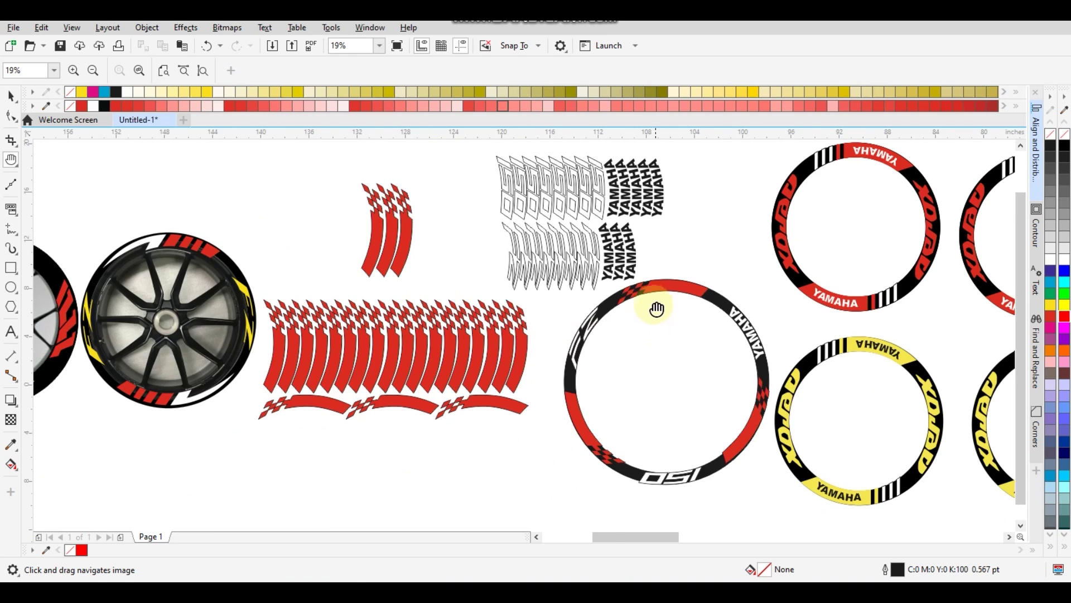
scroll(657, 309, up, 1)
drag(708, 289, 634, 285)
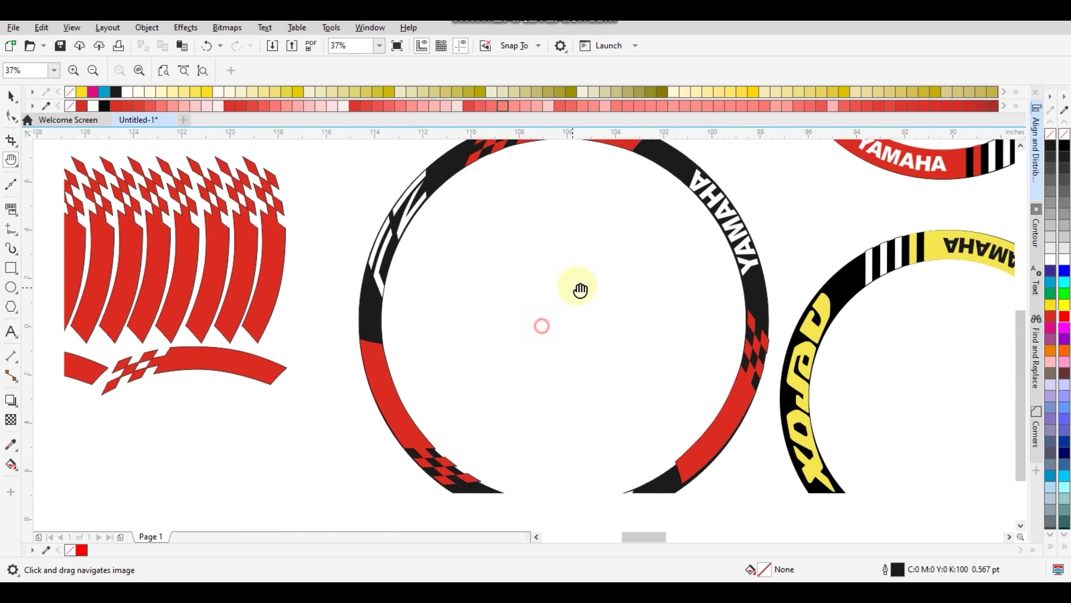
drag(454, 276, 527, 294)
drag(617, 277, 548, 313)
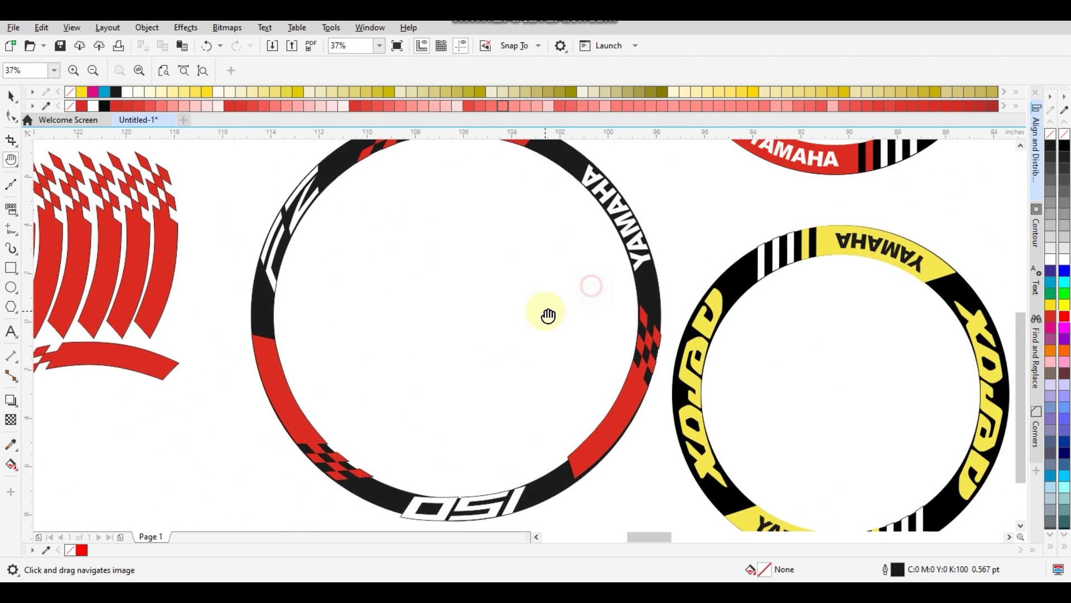
drag(720, 311, 632, 311)
drag(754, 309, 675, 309)
drag(709, 247, 689, 275)
mouse_move(753, 233)
mouse_down()
mouse_move(748, 306)
mouse_move(709, 312)
mouse_up()
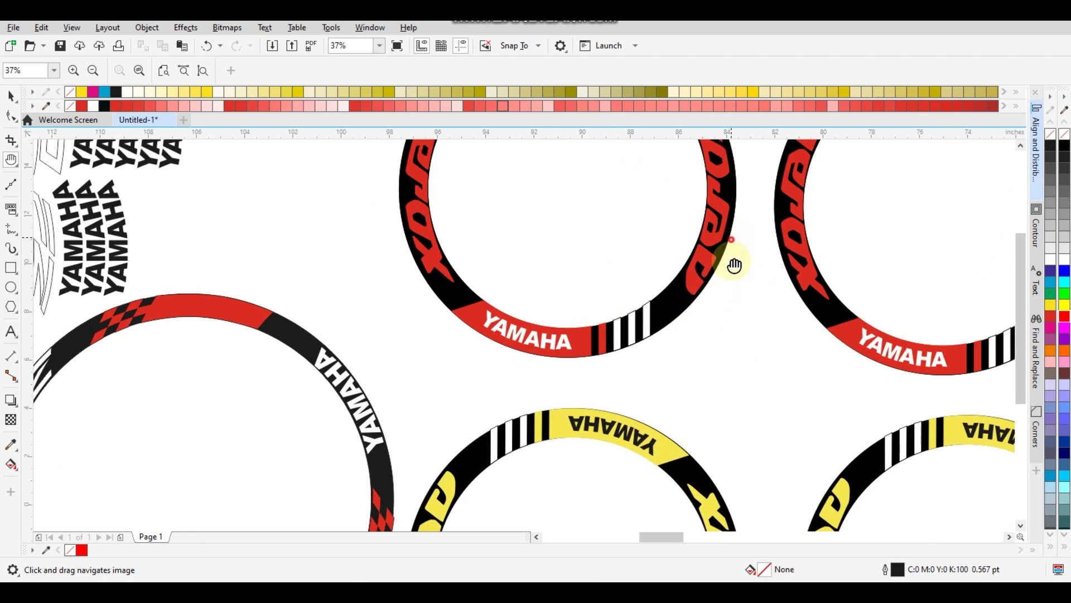
drag(734, 264, 727, 338)
drag(780, 301, 622, 262)
mouse_move(748, 287)
mouse_down()
mouse_move(645, 256)
mouse_move(592, 254)
mouse_up()
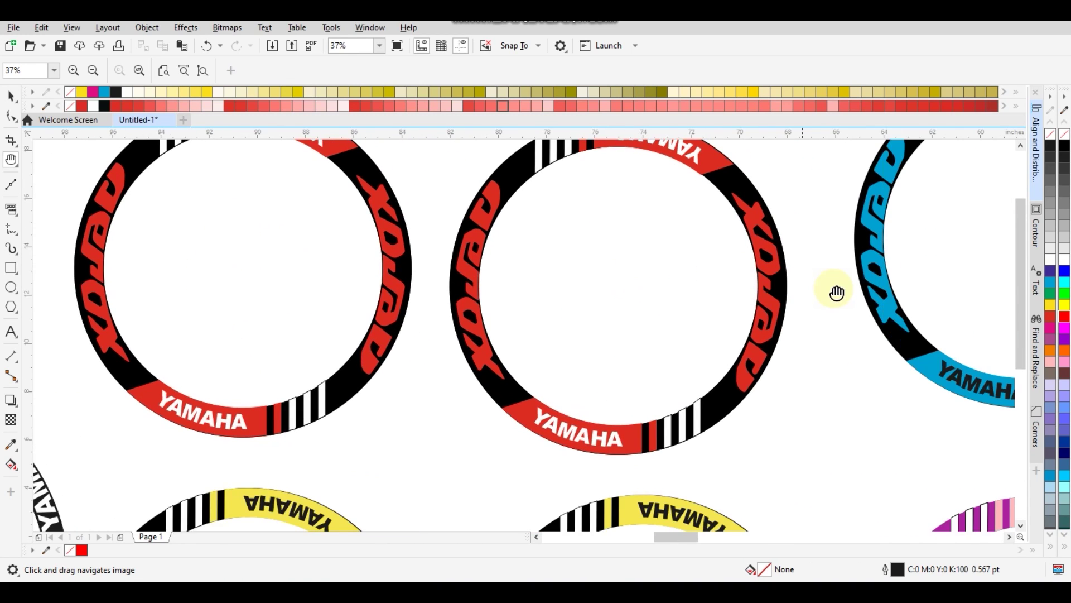
scroll(837, 292, down, 3)
drag(840, 309, 647, 287)
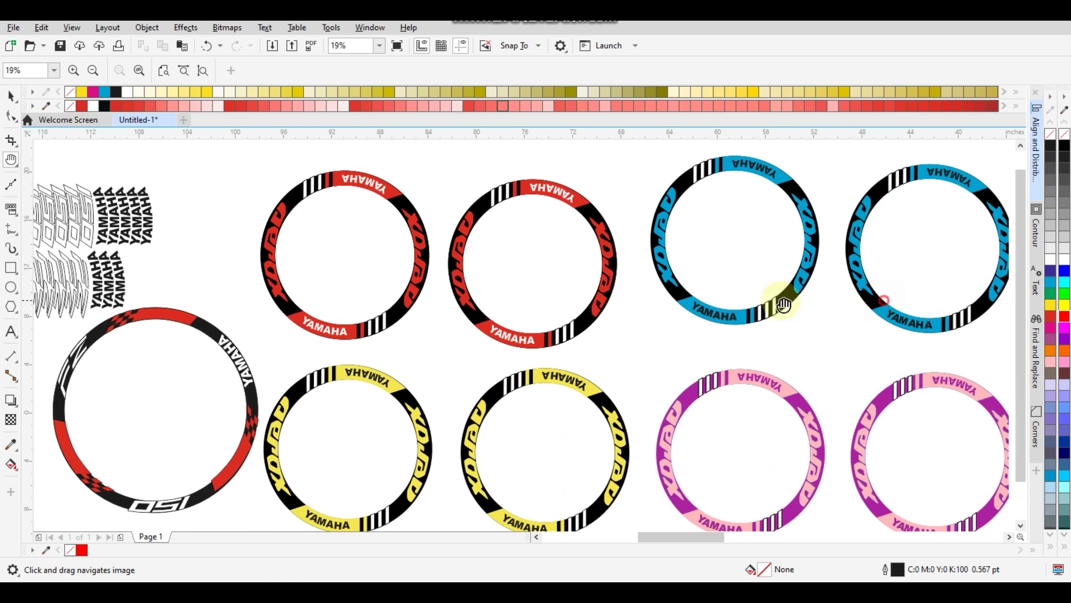
drag(957, 311, 734, 309)
scroll(746, 316, up, 1)
Zoom and pan past the Retired Babaero, devil, Yamaha, Drift and HATERS stickers
scroll(693, 323, up, 2)
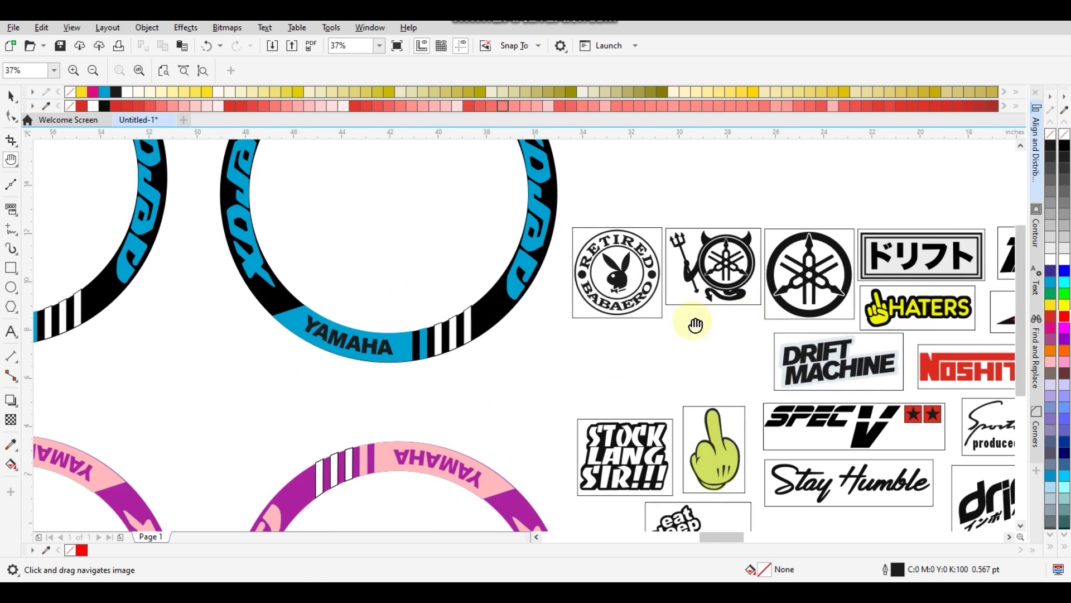
scroll(626, 311, up, 2)
scroll(631, 249, up, 2)
scroll(631, 249, up, 2)
mouse_move(629, 232)
mouse_down()
mouse_move(691, 350)
mouse_move(613, 338)
mouse_up()
scroll(734, 342, down, 2)
drag(820, 337, 567, 366)
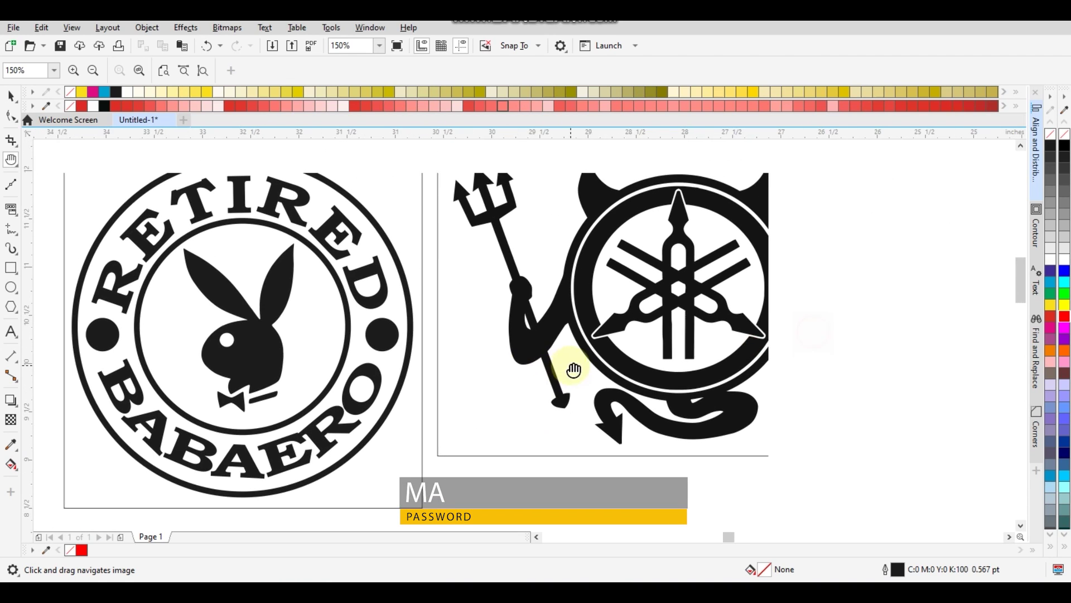
drag(796, 337, 637, 379)
drag(861, 370, 593, 304)
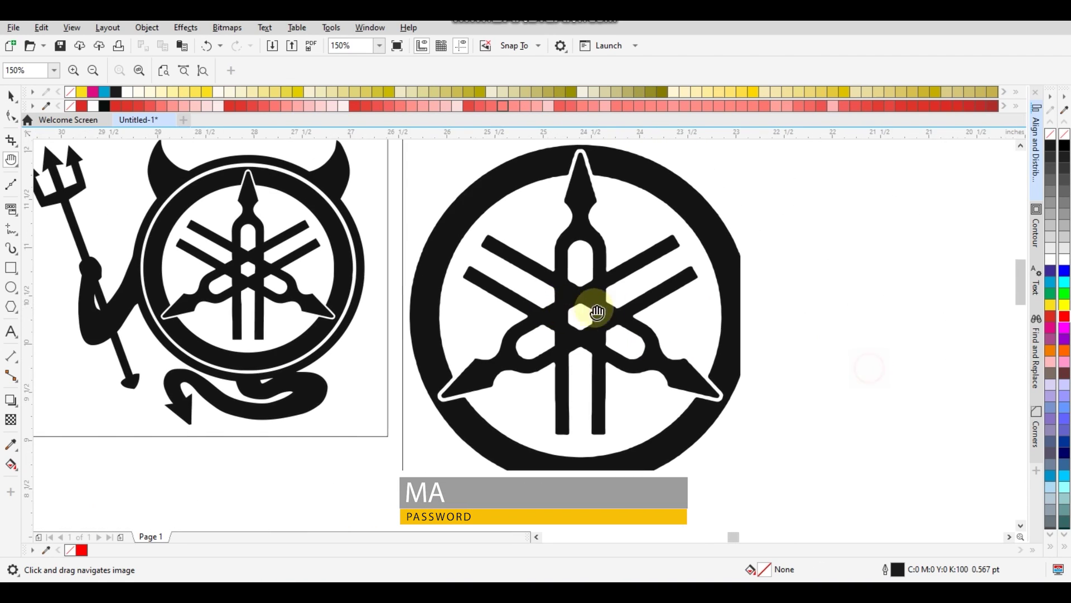
mouse_move(1013, 357)
mouse_down()
mouse_move(763, 318)
mouse_move(655, 325)
mouse_up()
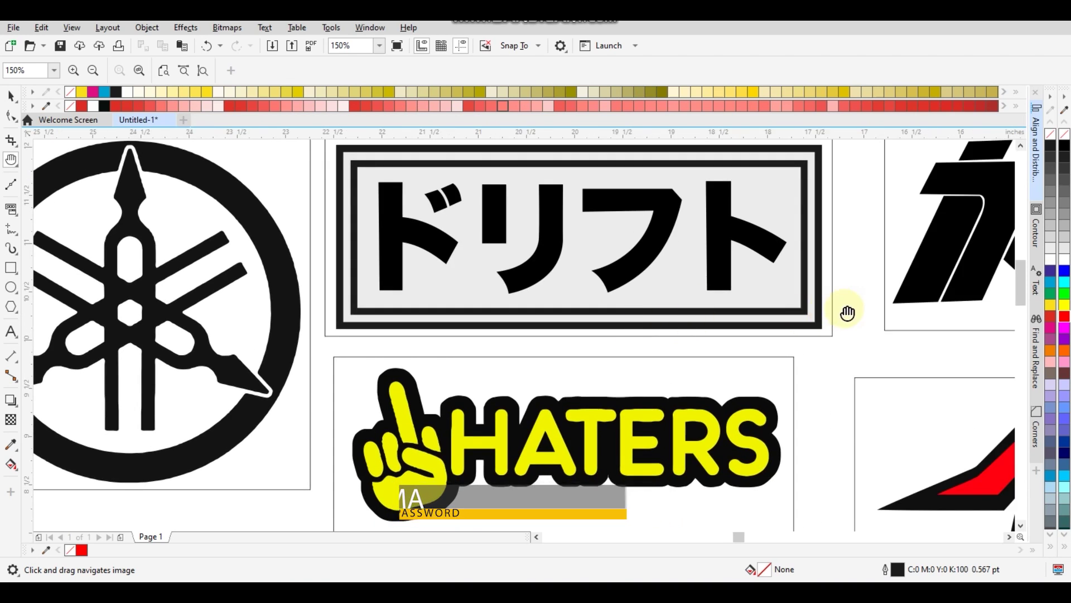
Pan on past K-tech, Mio, NOSHIT and CARBON to centre the Sports mind TRD sticker
drag(846, 308, 545, 311)
drag(889, 304, 650, 286)
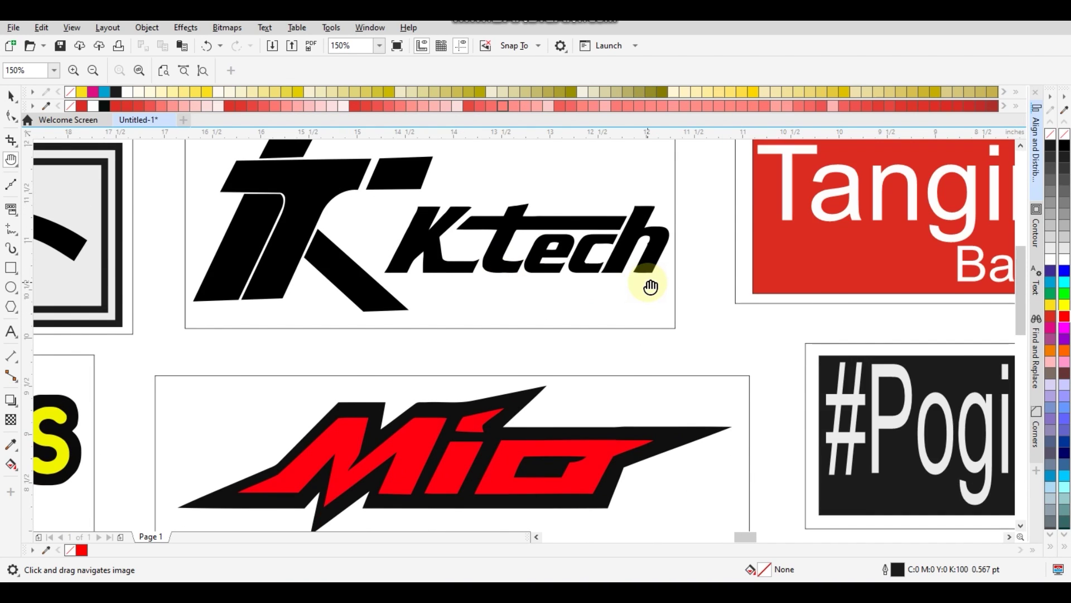
scroll(651, 286, down, 1)
drag(717, 299, 677, 239)
drag(591, 351, 669, 236)
scroll(614, 290, up, 1)
drag(625, 335, 661, 275)
drag(546, 337, 645, 238)
drag(516, 368, 631, 254)
drag(515, 390, 559, 359)
mouse_move(612, 442)
mouse_down()
mouse_move(696, 371)
mouse_move(653, 249)
mouse_up()
mouse_move(787, 269)
mouse_down()
mouse_move(571, 439)
mouse_move(655, 377)
mouse_up()
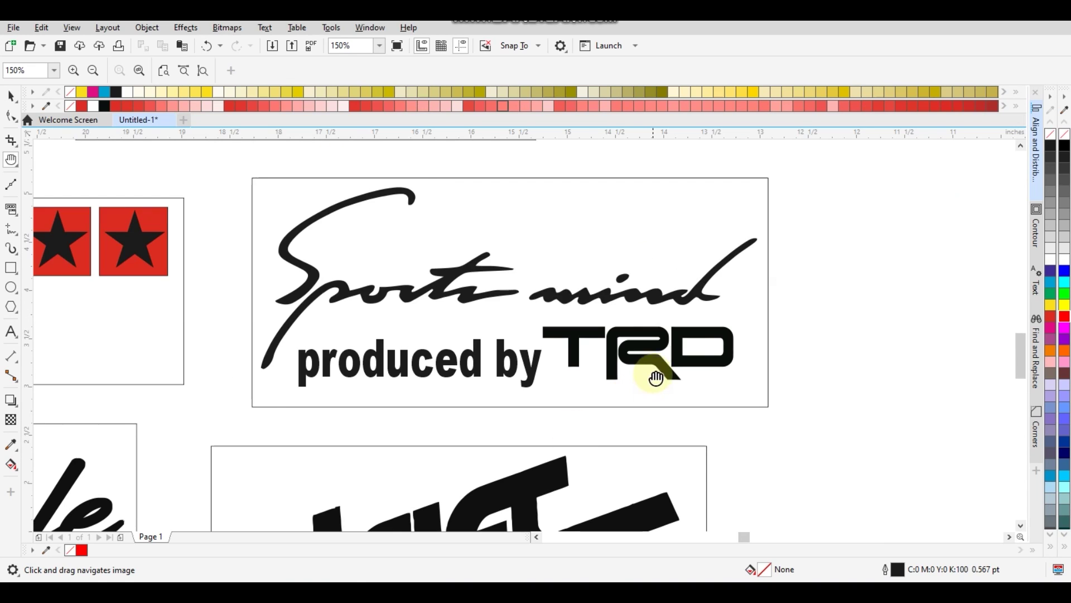
Ungroup the stickers and delete the TRD logo from the Sports mind sticker
key(space)
key(ctrl+a)
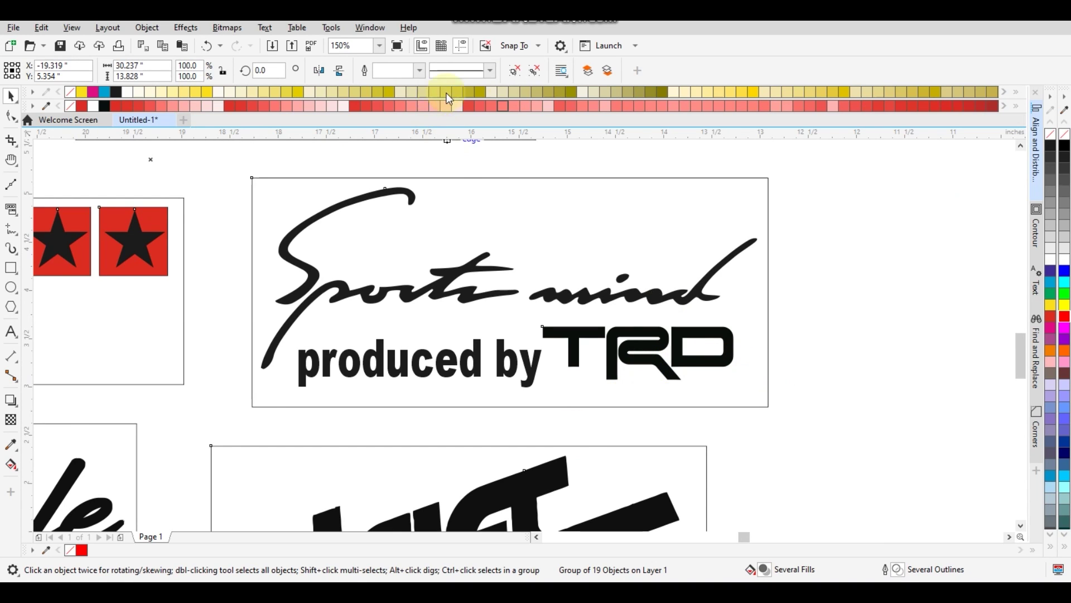
click(518, 72)
click(724, 362)
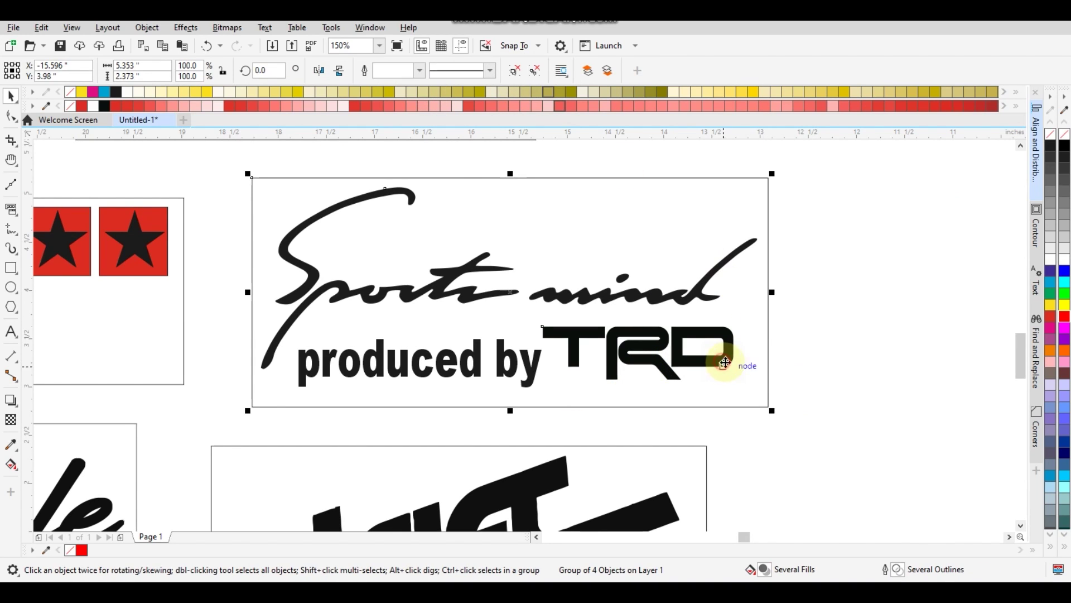
drag(794, 402, 526, 287)
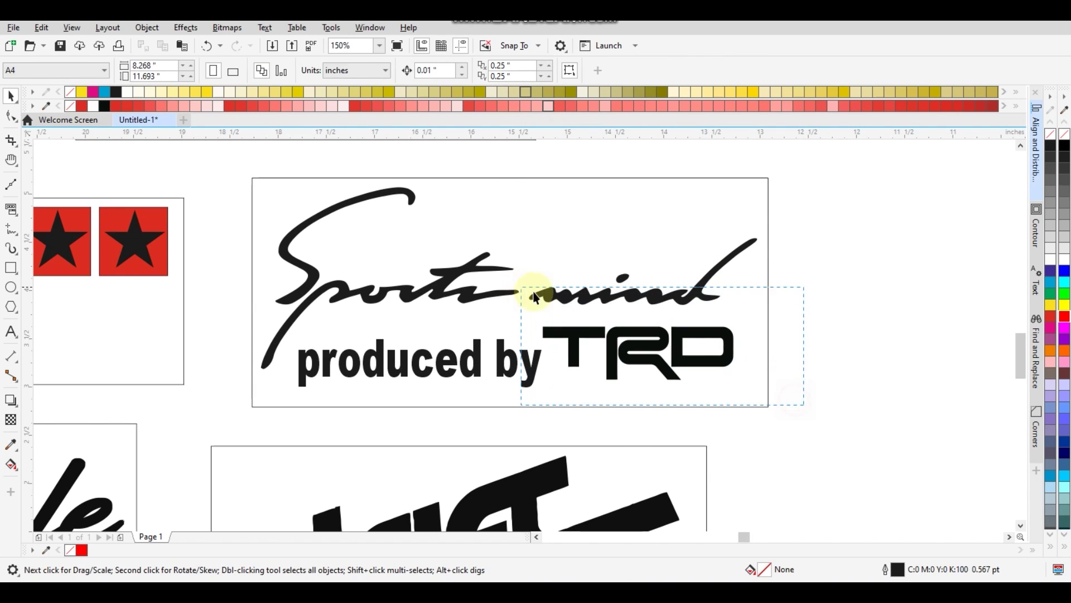
key(Delete)
Add 'GraFix' text after 'produced by' and enlarge it
key(F8)
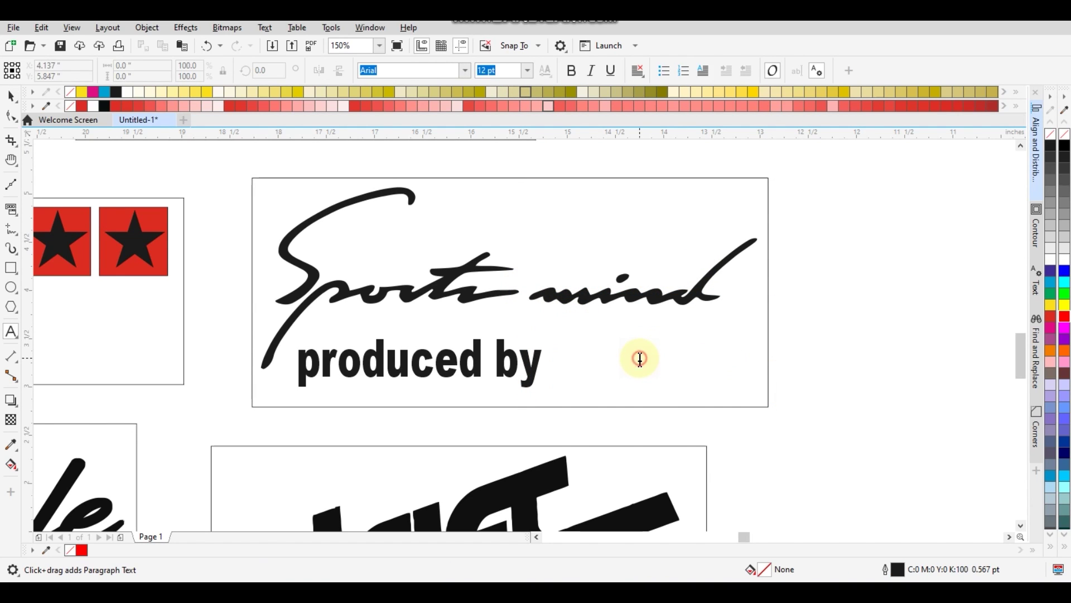
click(639, 357)
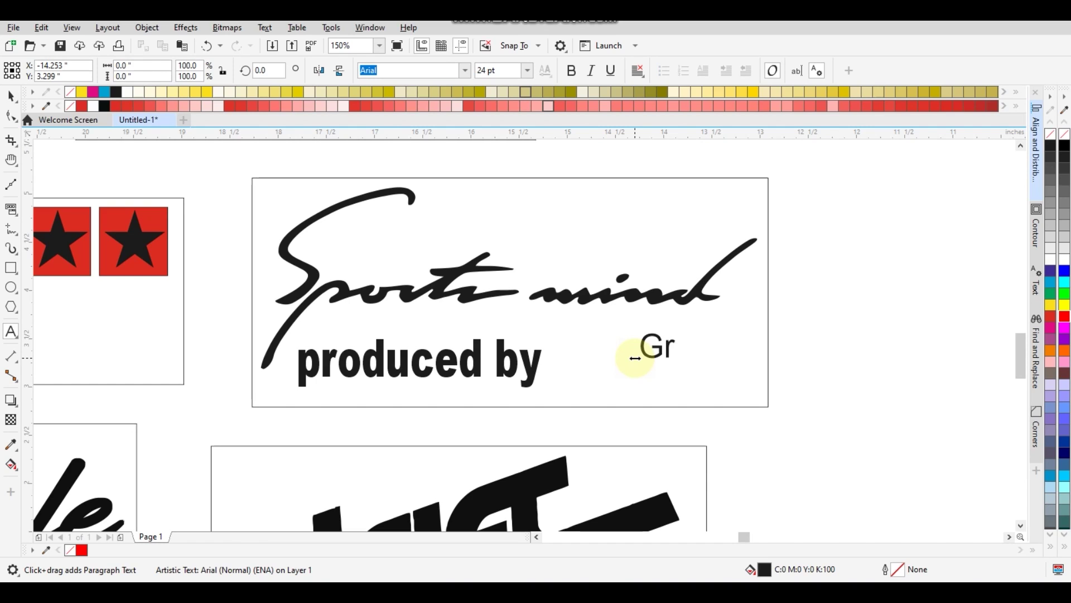
text(GraFix)
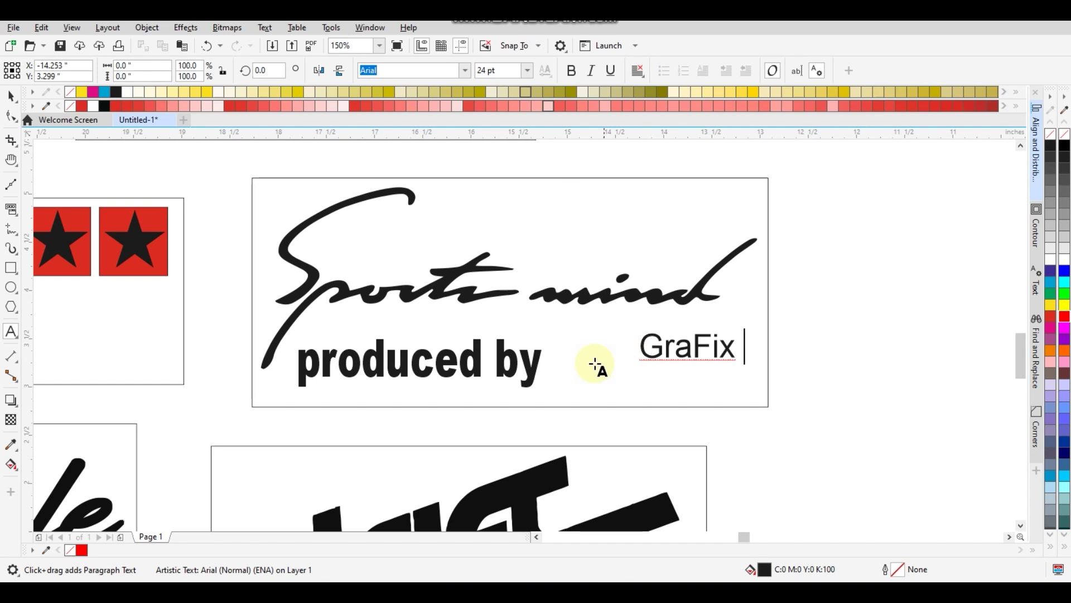
click(562, 68)
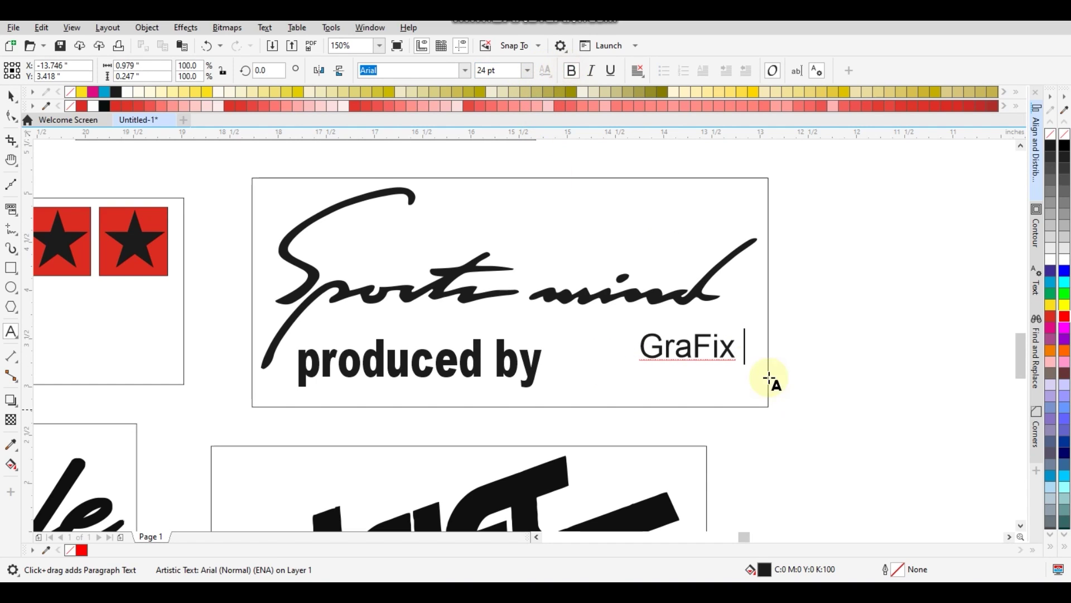
key(ctrl+space)
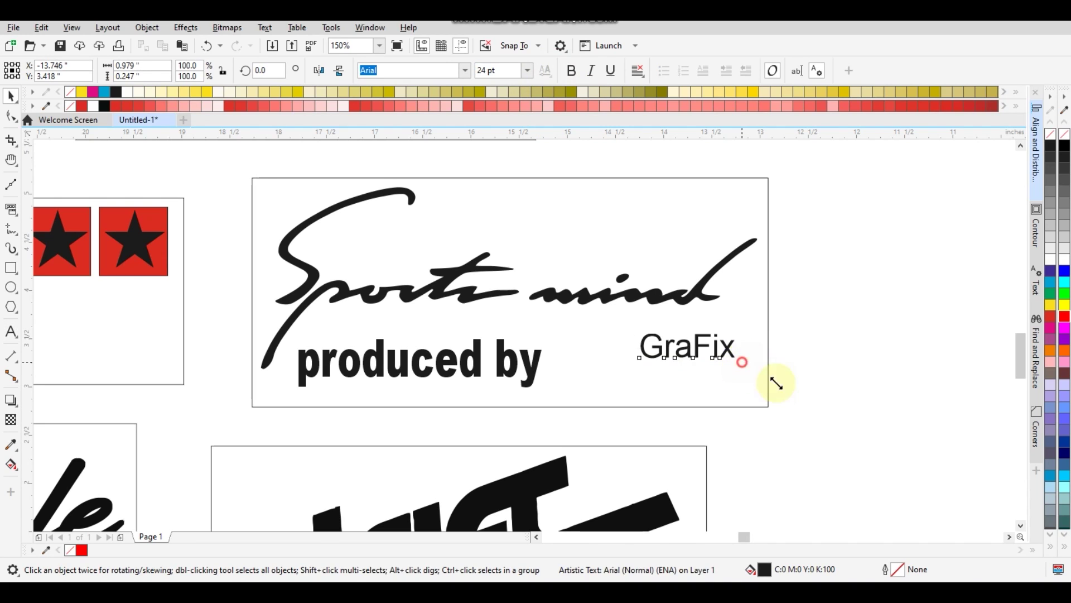
drag(775, 382, 809, 377)
Set GraFix in Brutal Font Pro, place it beside 'produced by', enlarge it and fill it red
click(464, 70)
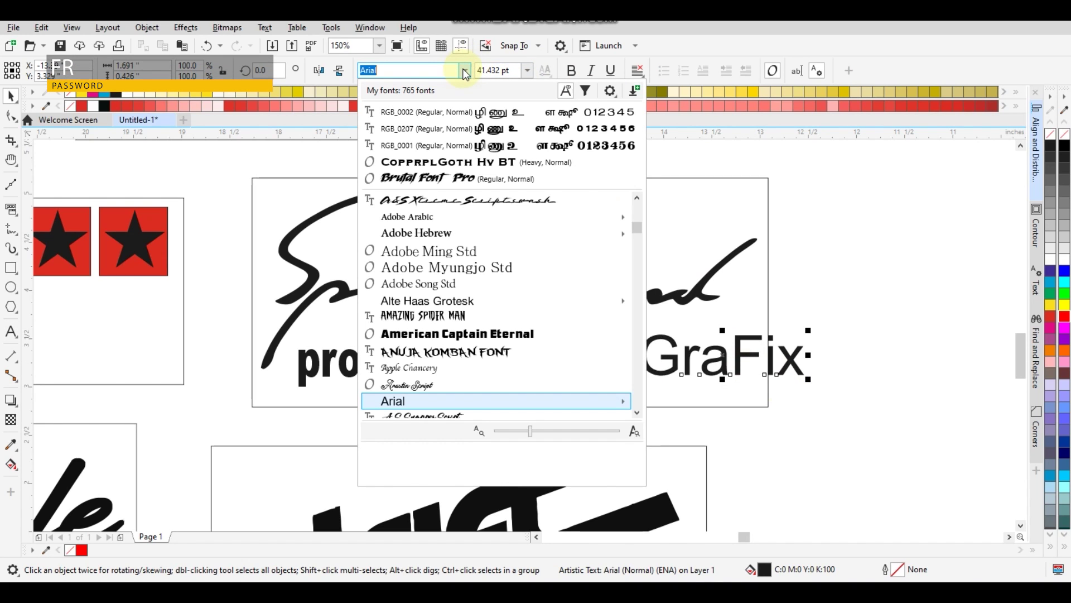
click(447, 178)
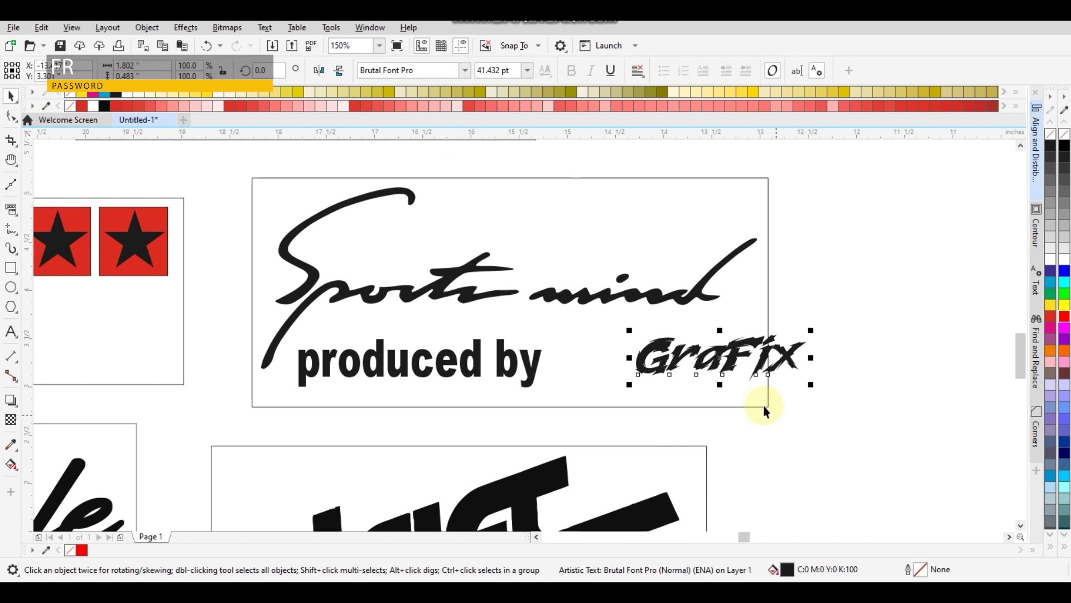
drag(736, 347, 653, 354)
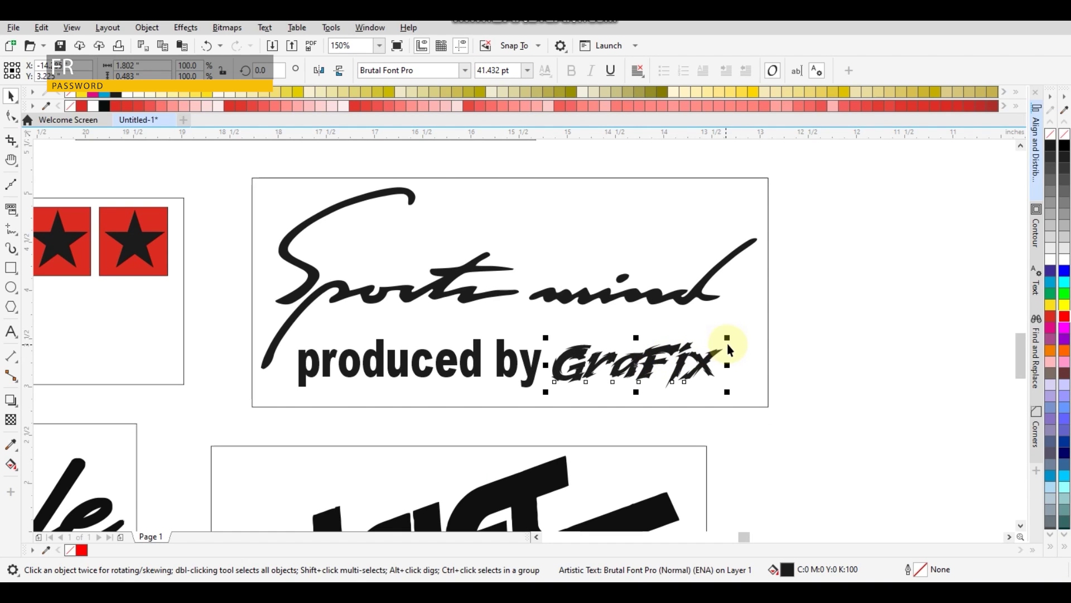
mouse_move(728, 337)
mouse_down()
mouse_move(783, 320)
mouse_move(756, 342)
mouse_up()
click(1064, 317)
click(897, 376)
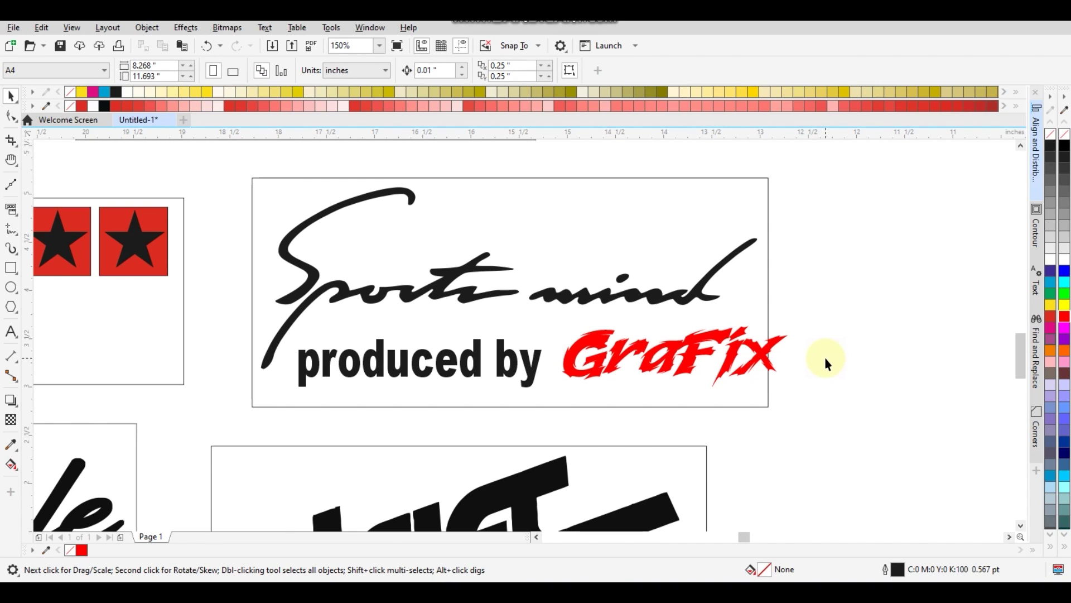
Pan past the HONDA, DRIFT MACHINE, Mio, K-tech, CARBON and GraFix stickers
key(h)
scroll(825, 358, down, 1)
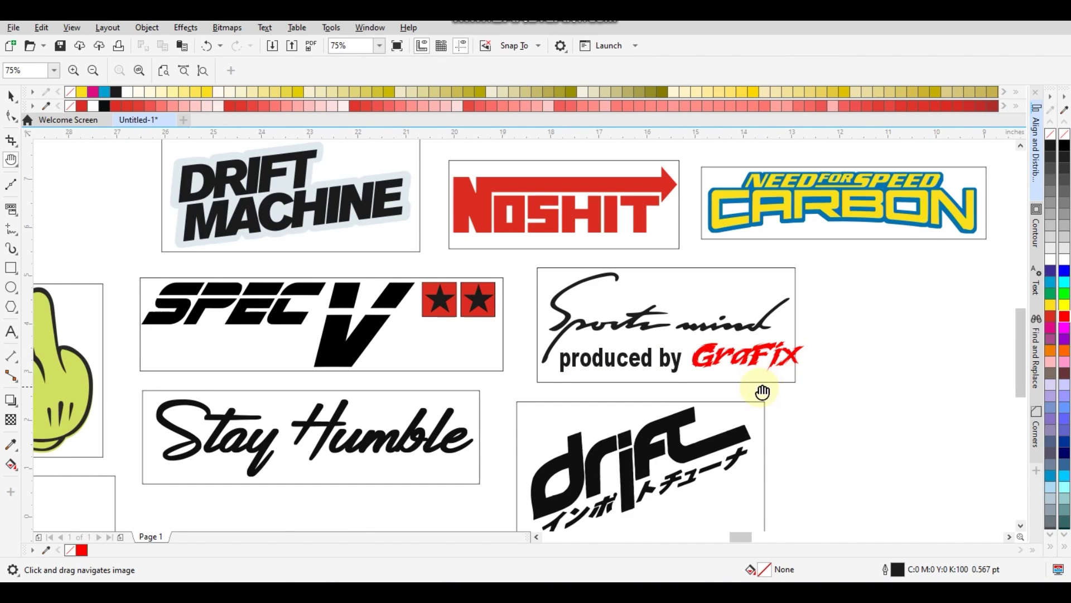
drag(515, 432, 629, 375)
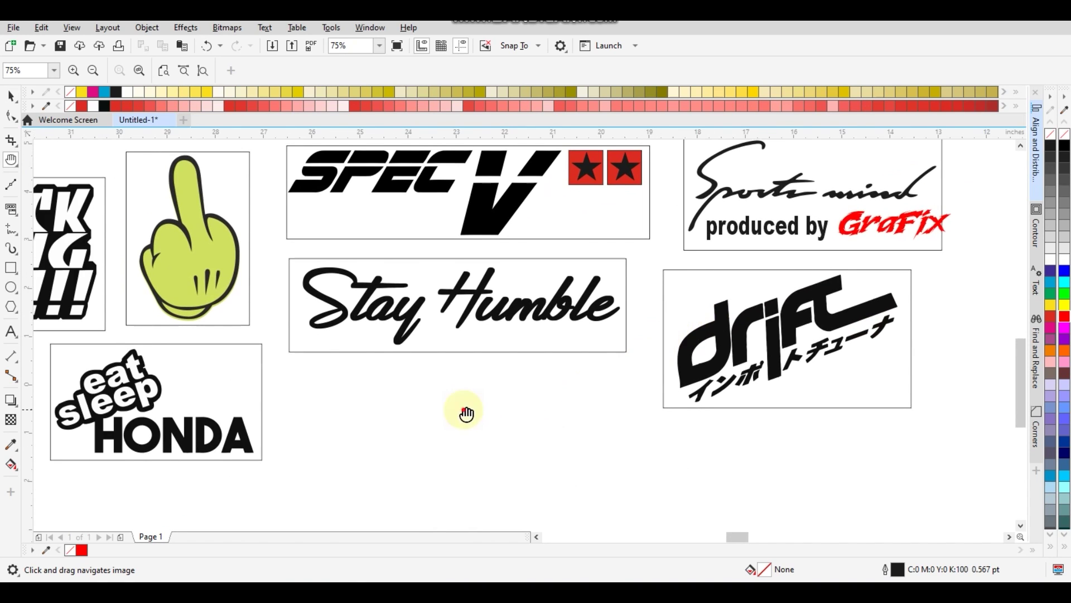
drag(466, 414, 660, 407)
drag(720, 277, 755, 402)
drag(785, 331, 729, 407)
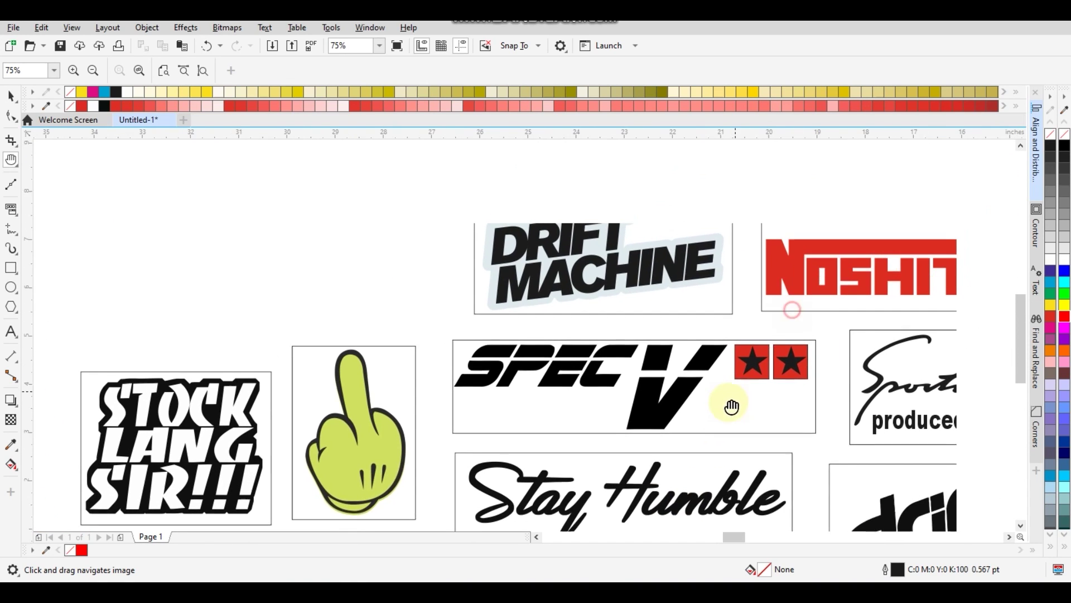
drag(986, 338, 865, 414)
mouse_move(956, 409)
mouse_down()
mouse_move(933, 437)
mouse_move(744, 386)
mouse_up()
mouse_move(873, 378)
mouse_down()
mouse_move(813, 358)
mouse_move(692, 358)
mouse_up()
drag(817, 352, 610, 375)
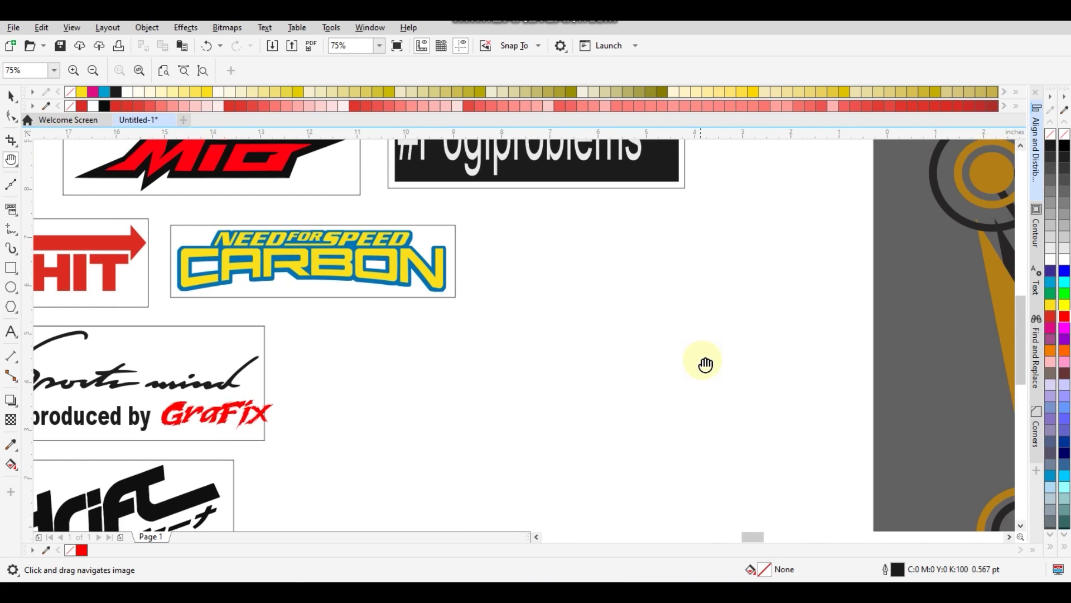
Pan and zoom past the green mask artwork to centre the compass
scroll(706, 363, down, 3)
mouse_move(767, 350)
mouse_down()
mouse_move(474, 314)
mouse_move(392, 315)
mouse_up()
scroll(736, 334, up, 3)
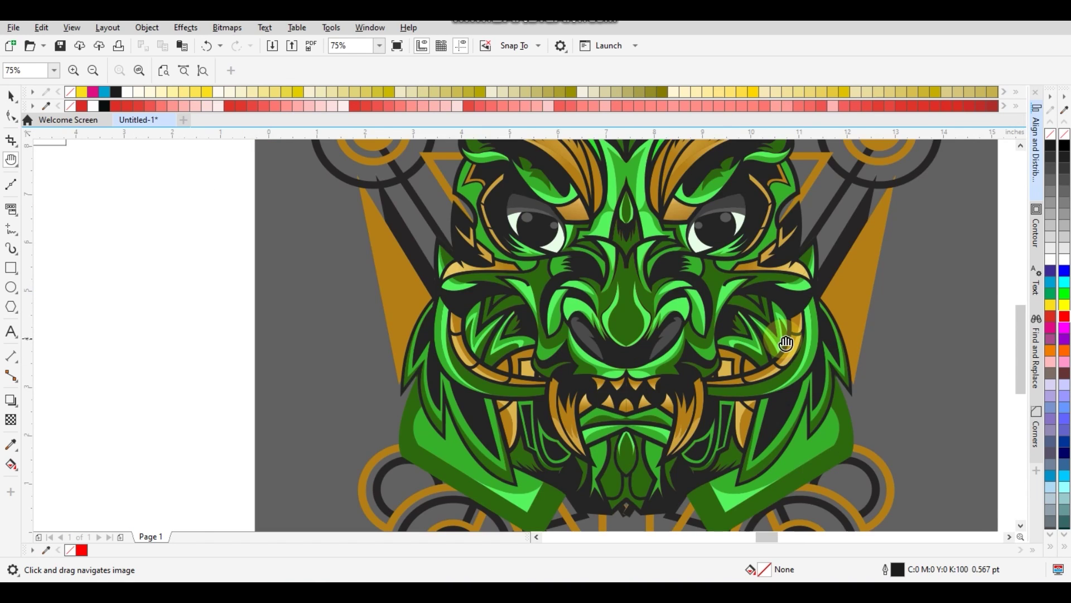
scroll(790, 337, down, 3)
drag(791, 337, 662, 340)
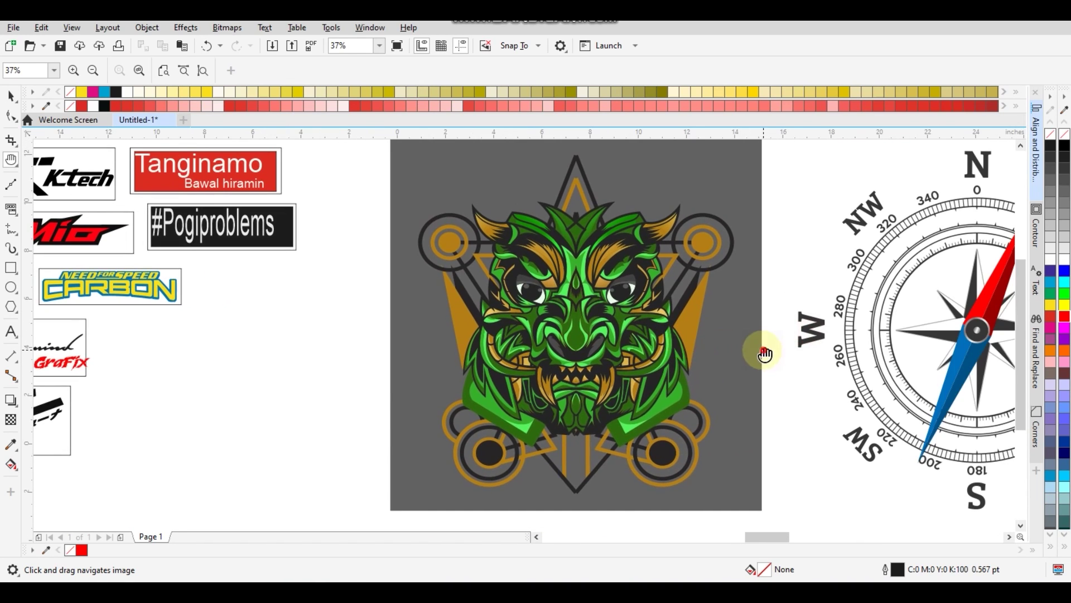
drag(761, 352, 598, 354)
drag(738, 360, 627, 352)
scroll(634, 357, up, 3)
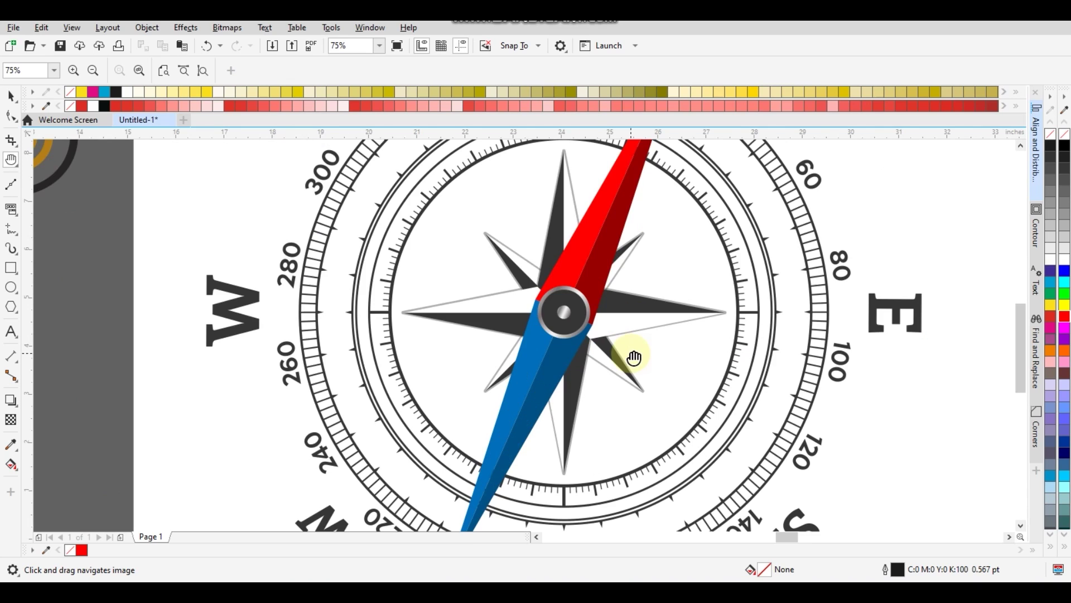
scroll(634, 357, down, 3)
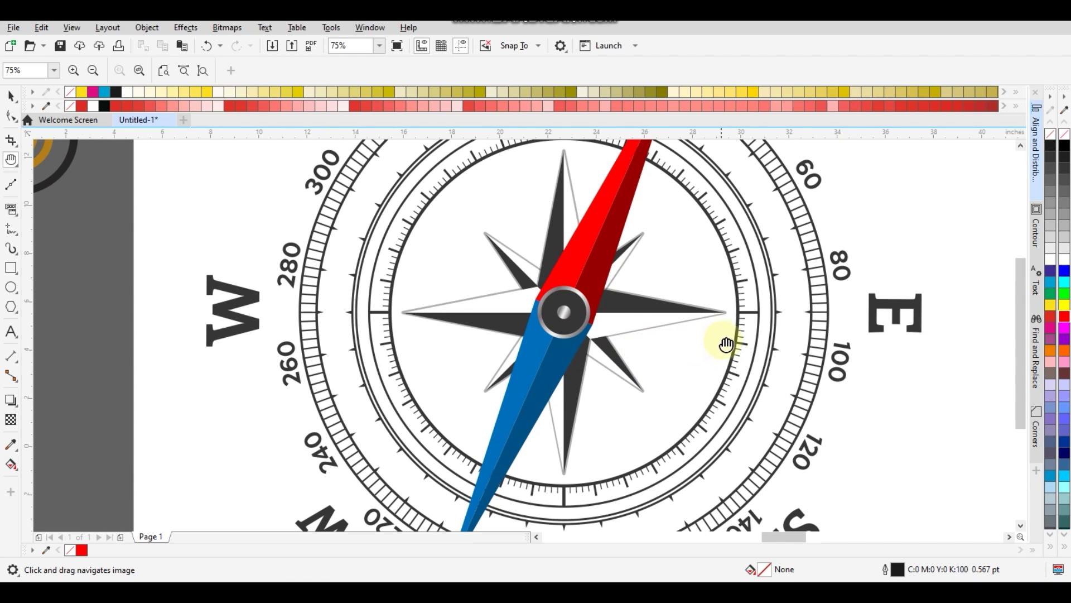
Pan past the tropical flowers, save-the-date cards and blue dragon to reach the eagle emblem
drag(745, 330, 575, 335)
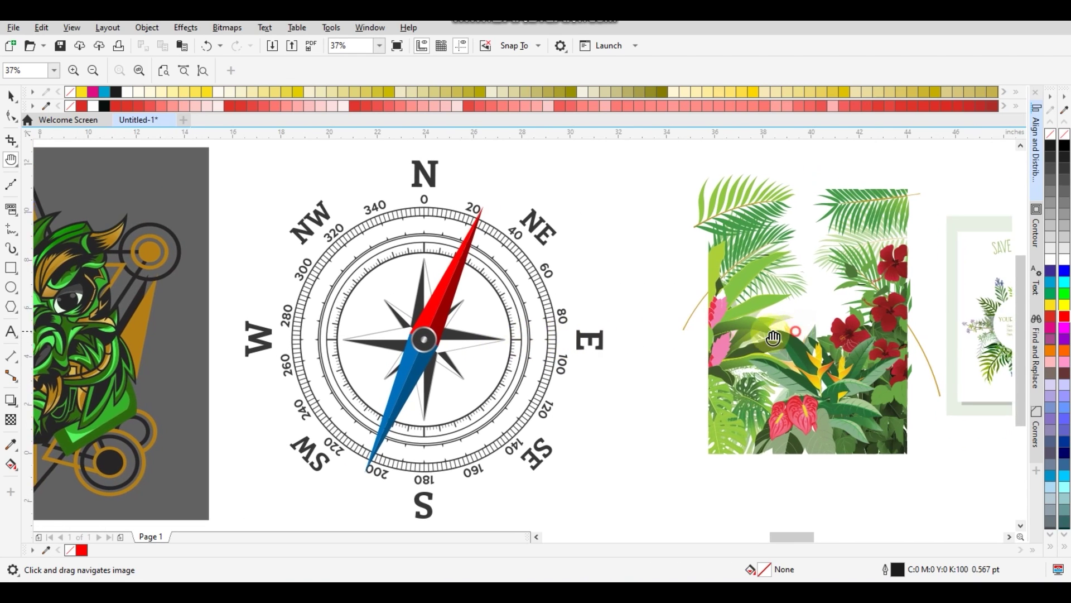
drag(773, 338, 628, 357)
drag(775, 346, 576, 342)
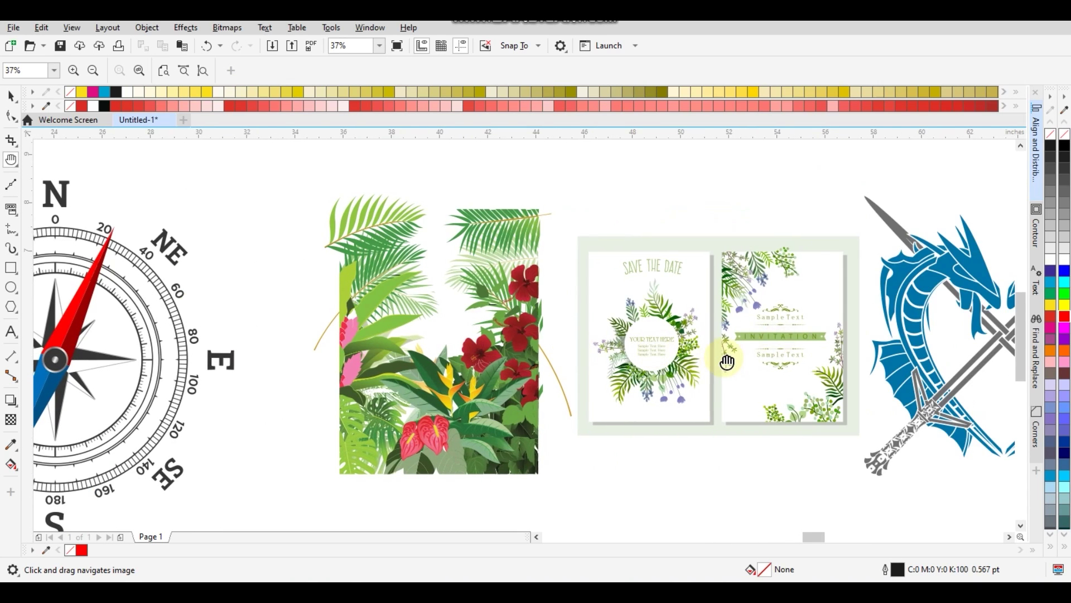
scroll(727, 361, up, 2)
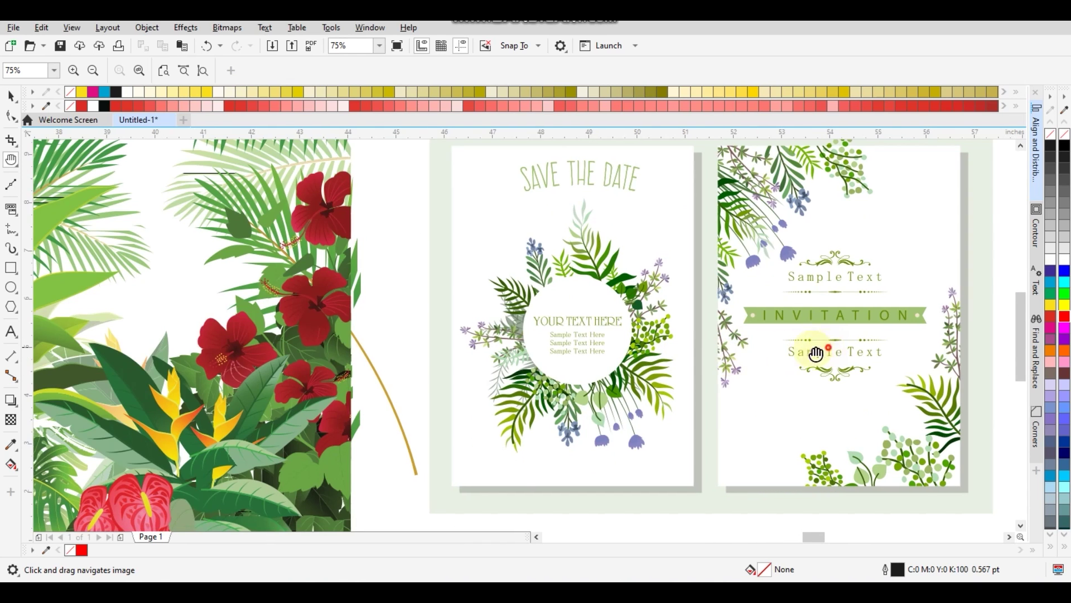
drag(892, 355, 580, 355)
scroll(796, 330, down, 2)
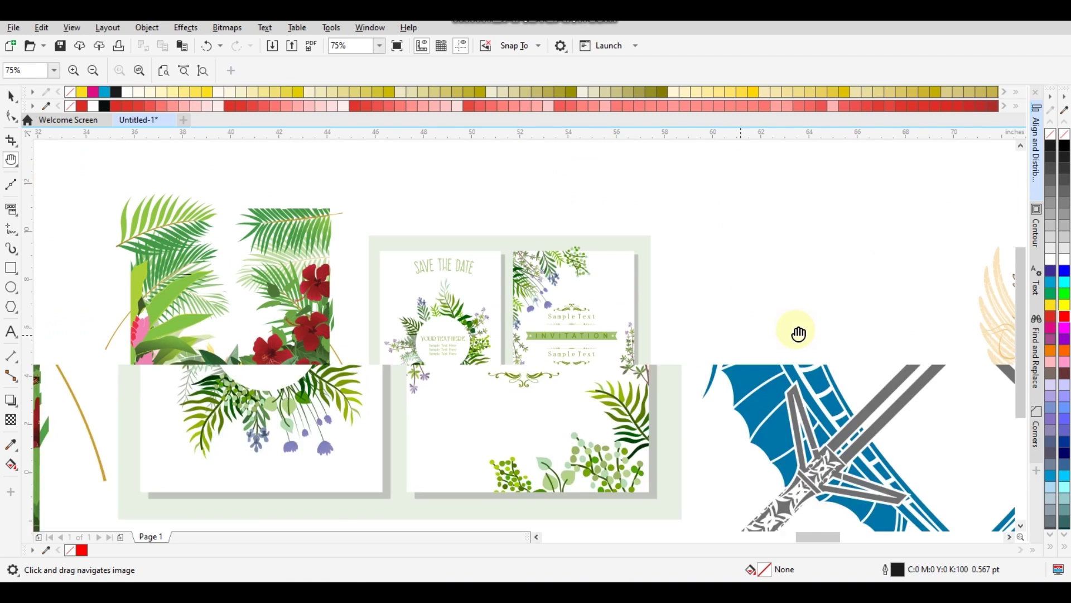
drag(796, 330, 671, 331)
drag(825, 330, 682, 337)
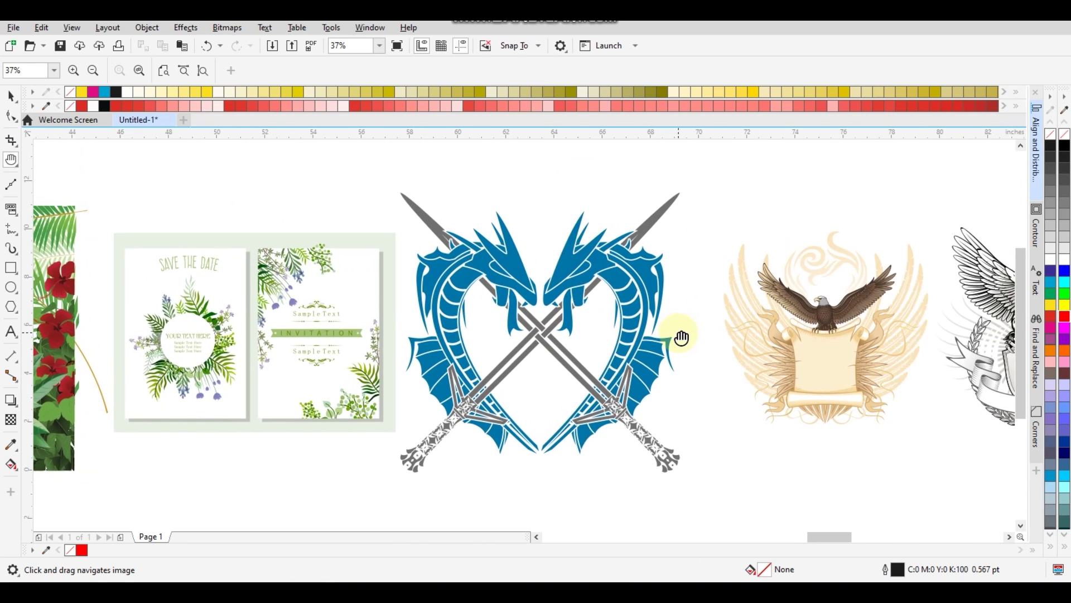
drag(777, 338, 644, 339)
scroll(733, 343, up, 2)
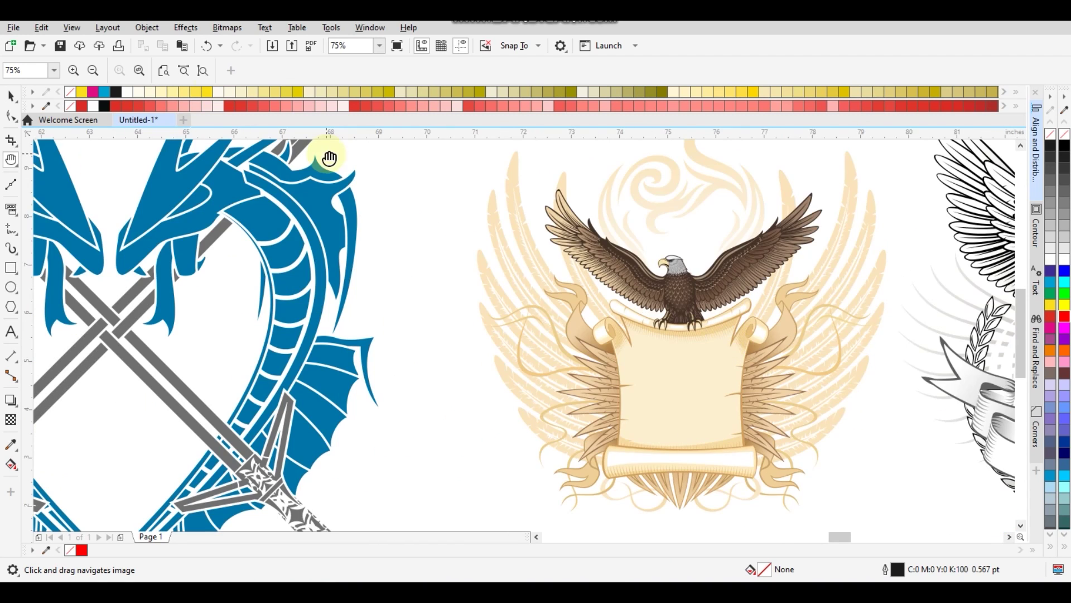
click(106, 30)
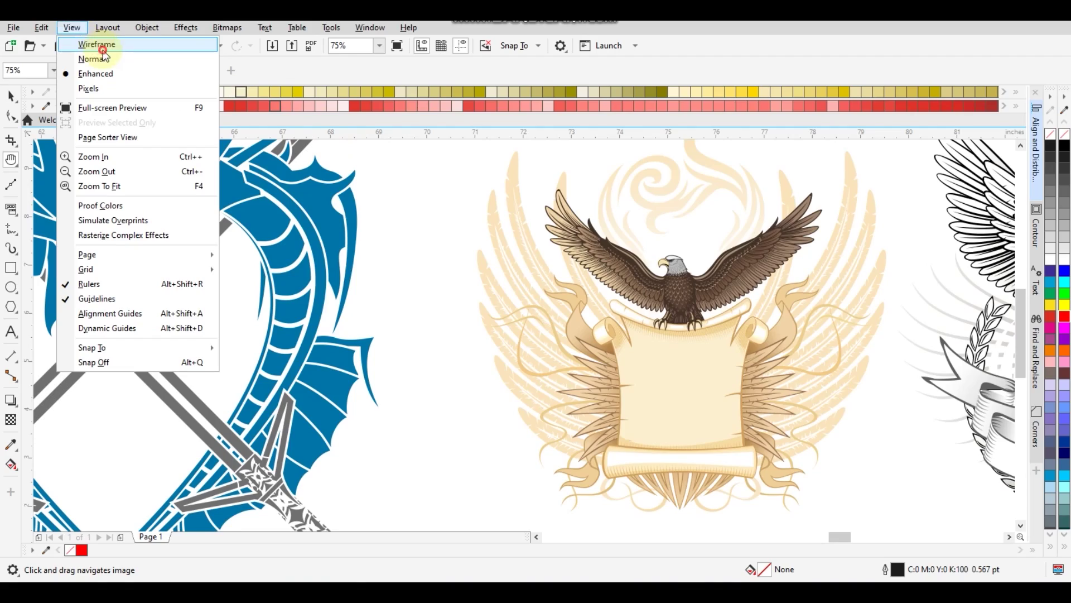
click(101, 43)
drag(737, 286, 489, 285)
drag(718, 287, 591, 286)
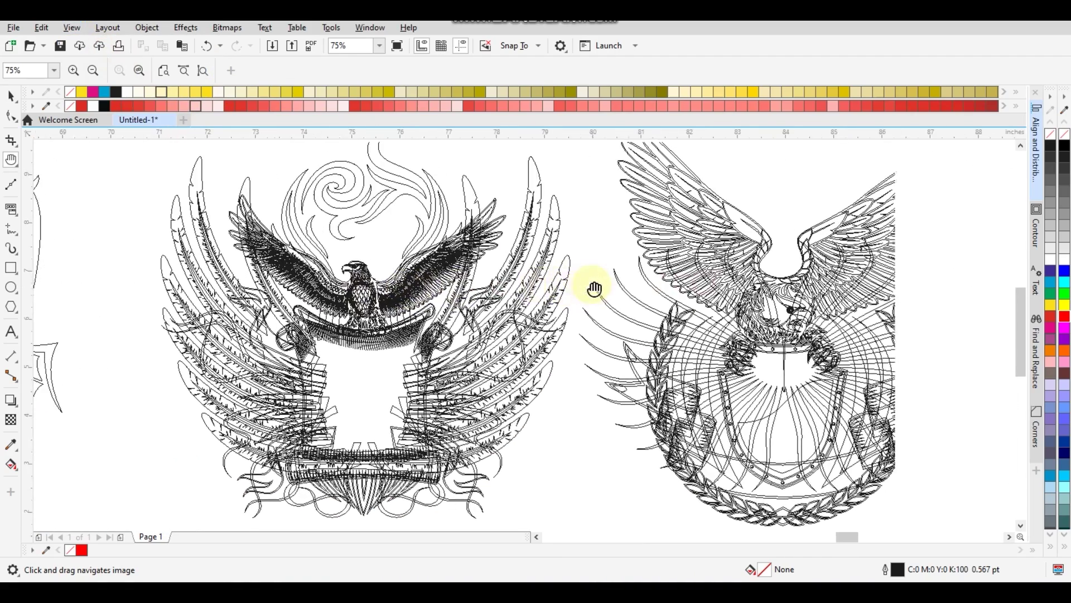
drag(733, 298, 530, 296)
drag(698, 291, 555, 299)
drag(670, 301, 476, 302)
click(67, 29)
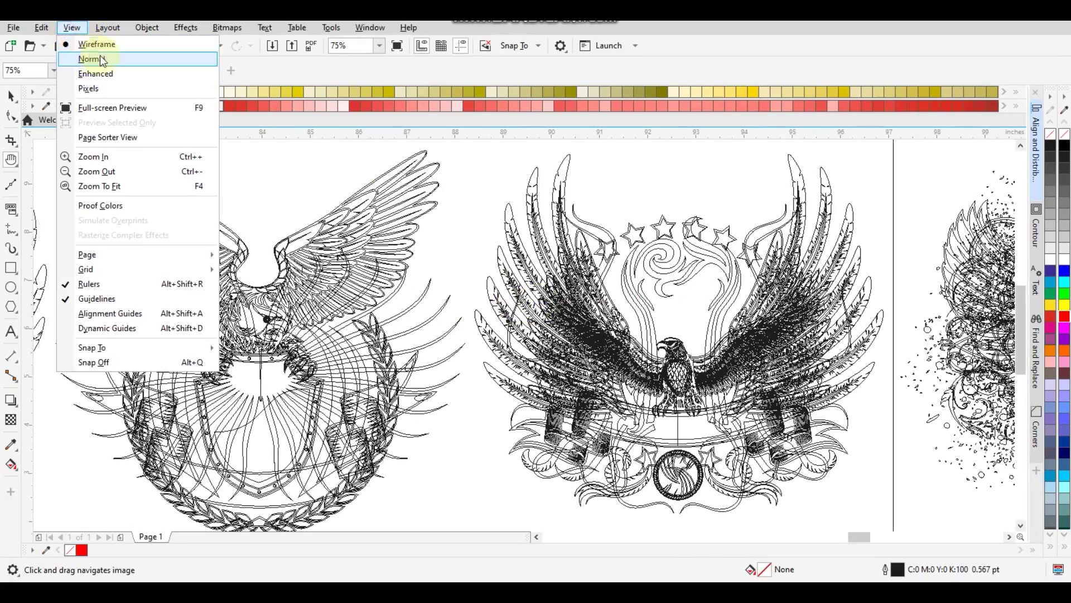
click(114, 73)
Pan across the grey shield, flag-eagle and colourful ring artwork
drag(859, 254, 674, 254)
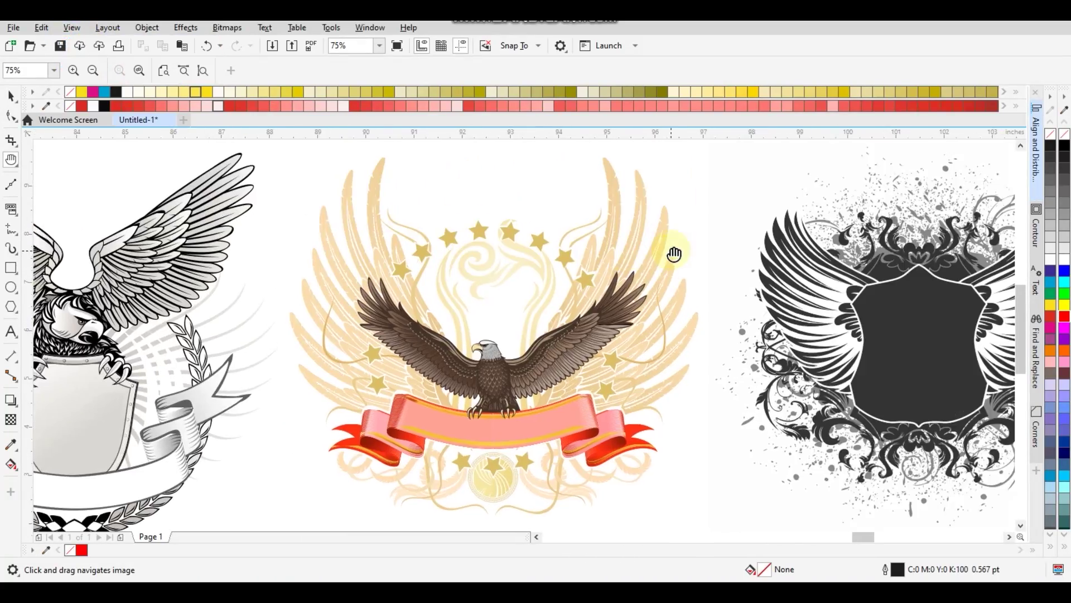
drag(931, 253, 730, 240)
drag(903, 259, 726, 258)
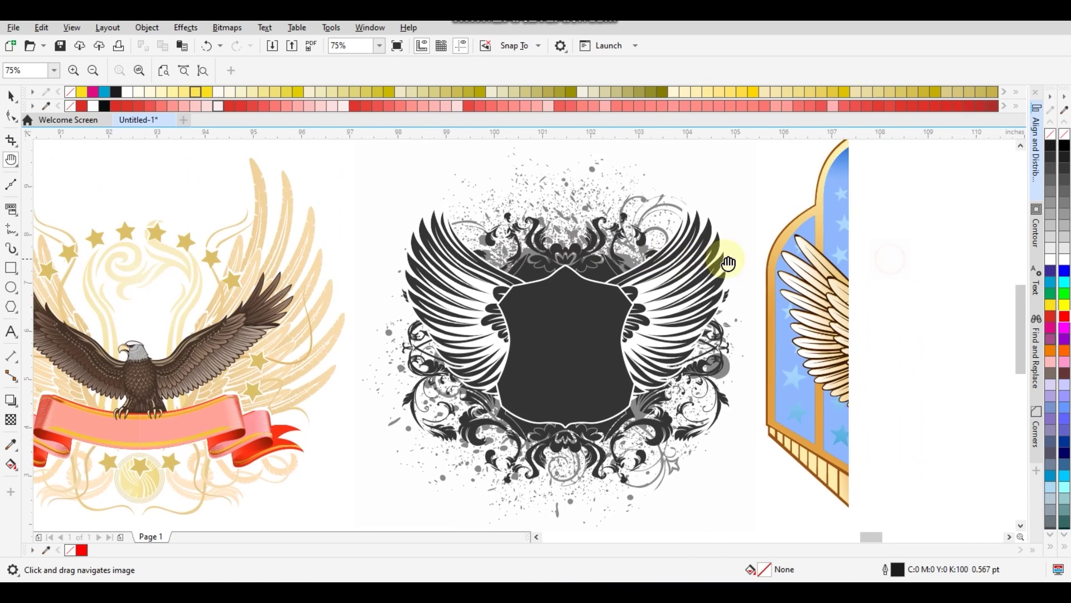
drag(892, 269, 706, 273)
mouse_move(863, 262)
mouse_down()
mouse_move(847, 334)
mouse_move(477, 335)
mouse_up()
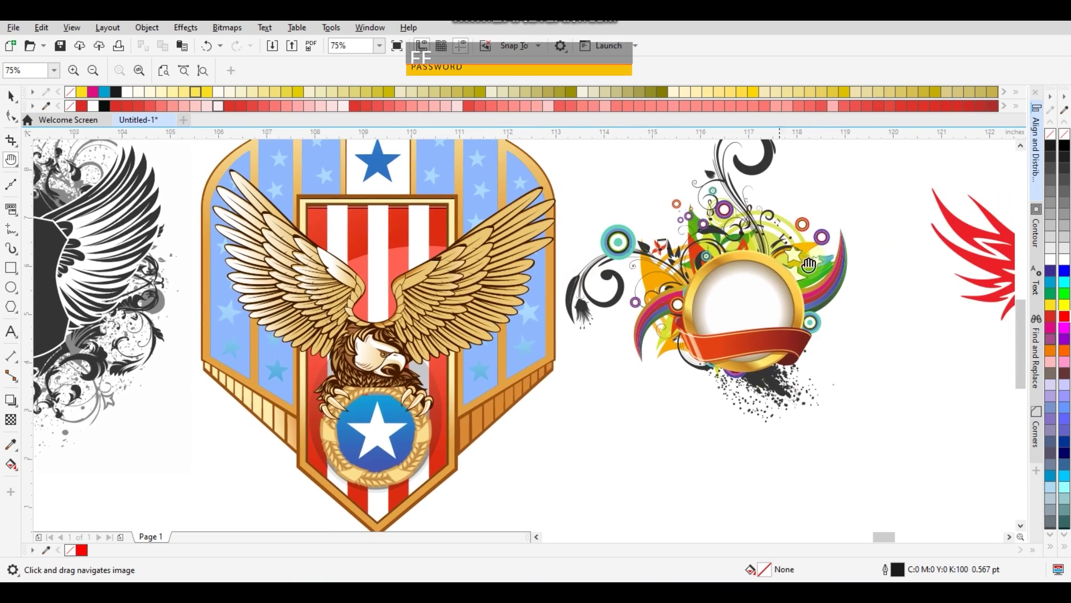
drag(808, 324, 718, 324)
Pan past the red eagle and red flame eagle to centre the black flaming eagle head
drag(843, 279, 607, 258)
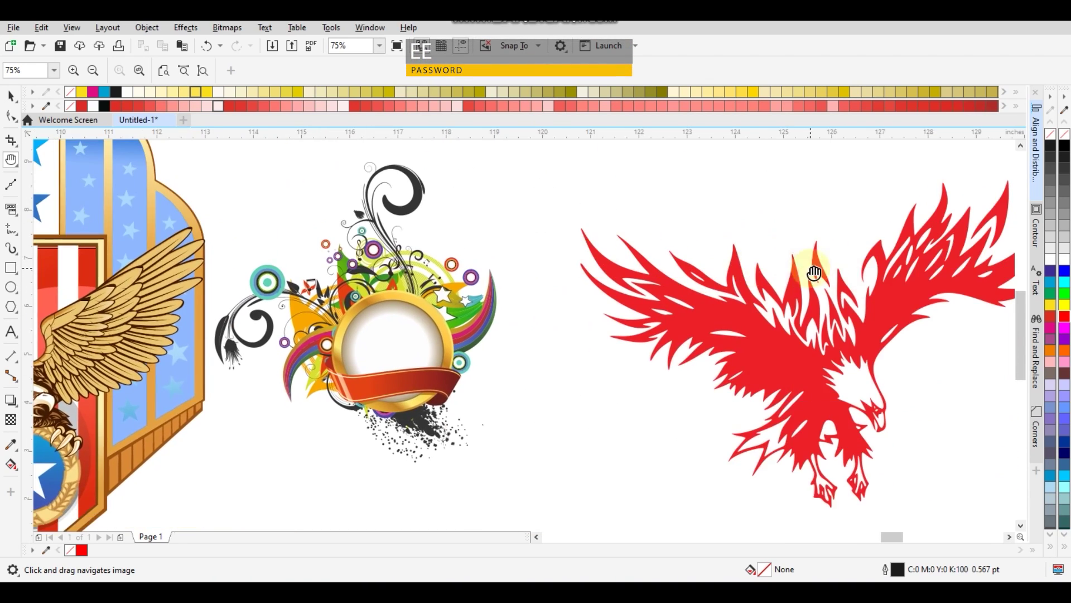
drag(800, 273, 640, 262)
drag(812, 247, 701, 262)
drag(837, 262, 697, 267)
drag(873, 263, 758, 266)
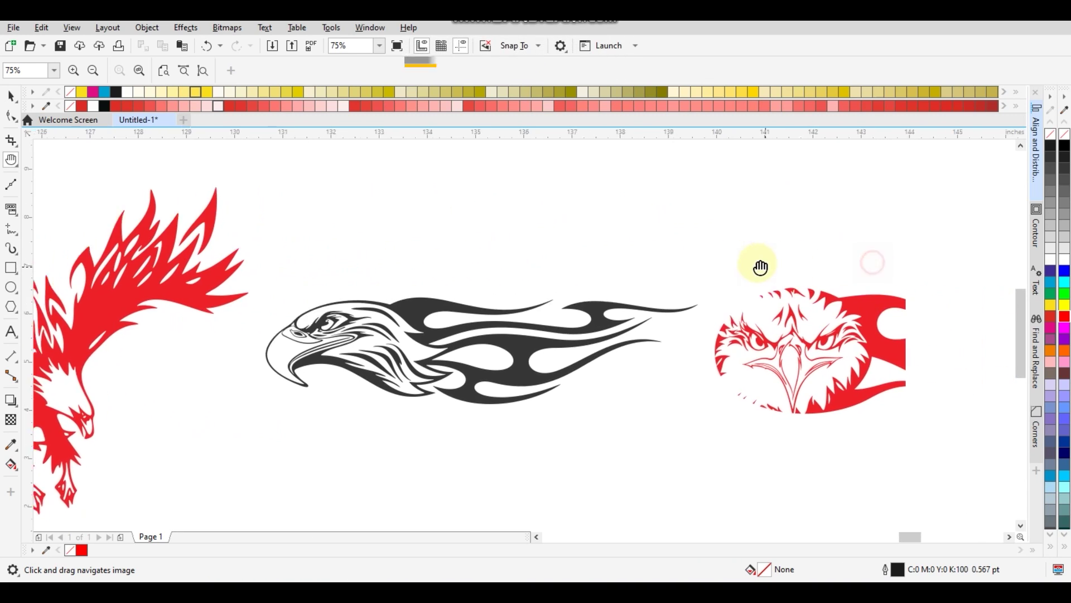
mouse_move(866, 269)
mouse_down()
mouse_move(597, 272)
mouse_move(691, 270)
mouse_move(638, 271)
mouse_up()
drag(832, 277, 637, 279)
drag(770, 285, 588, 284)
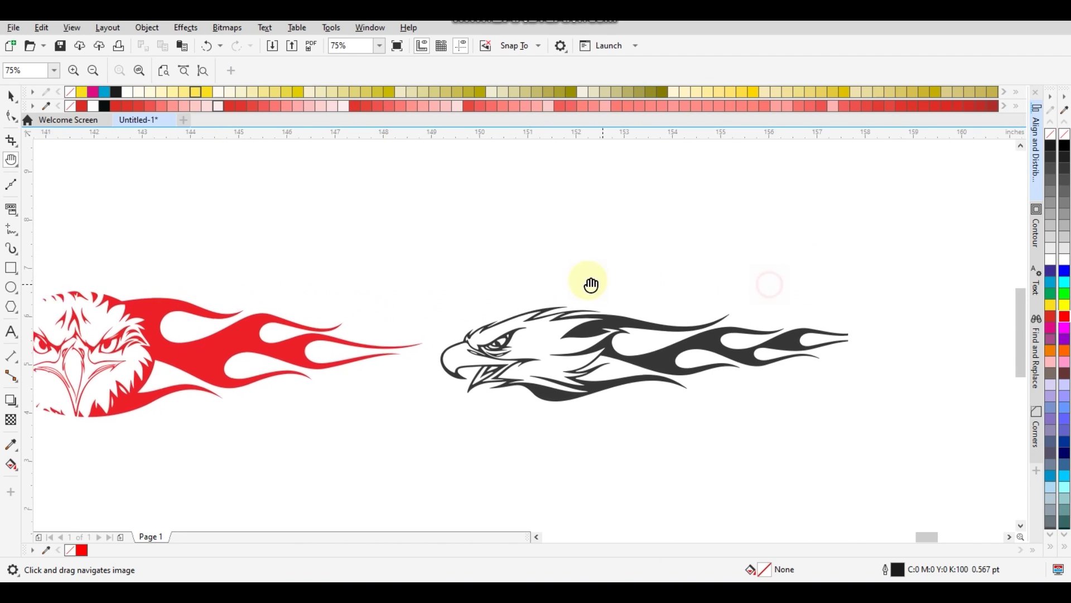
Select the black flaming eagle head and fill it with the red palette swatch
click(599, 254)
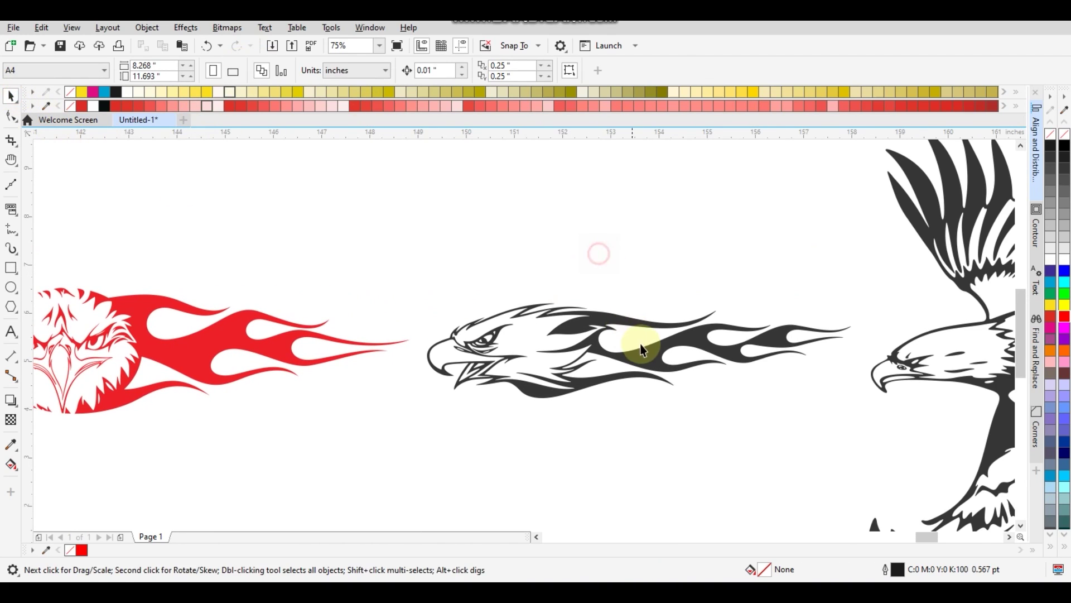
click(658, 353)
click(1065, 319)
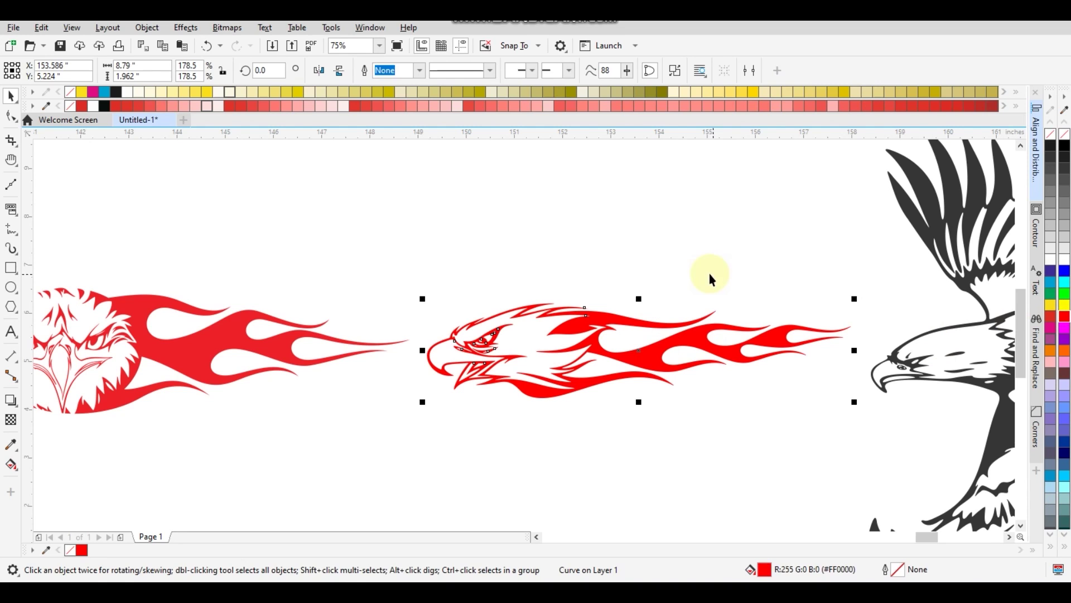
click(716, 271)
Pan and zoom along the eagle row to centre the black flying eagle
key(h)
drag(790, 261, 602, 254)
drag(754, 251, 617, 239)
scroll(627, 247, down, 2)
scroll(710, 268, down, 1)
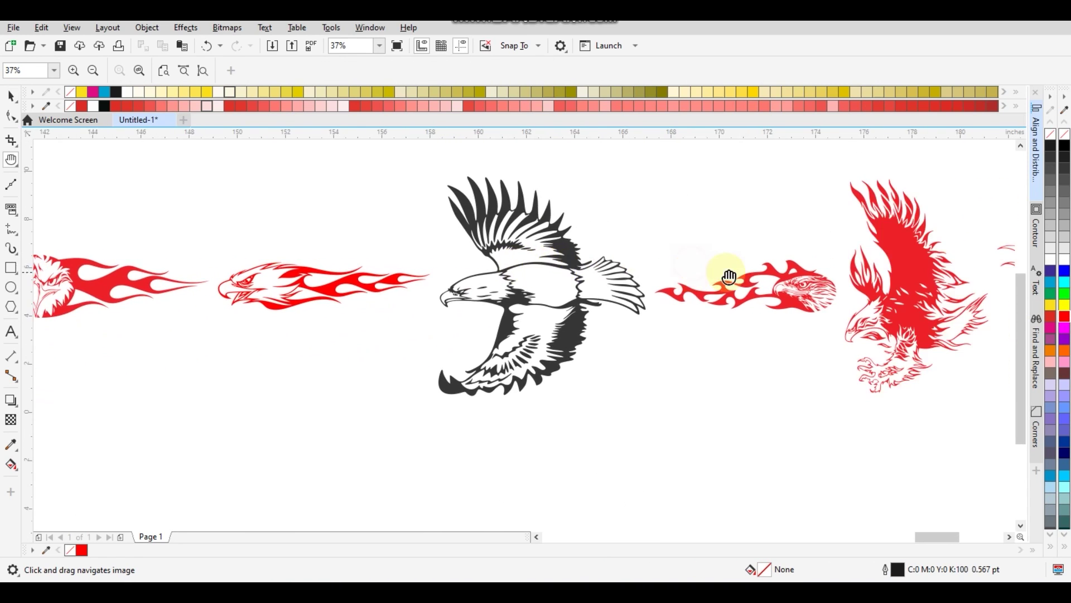
scroll(724, 280, up, 3)
scroll(755, 285, up, 3)
scroll(485, 242, down, 3)
drag(268, 225, 591, 270)
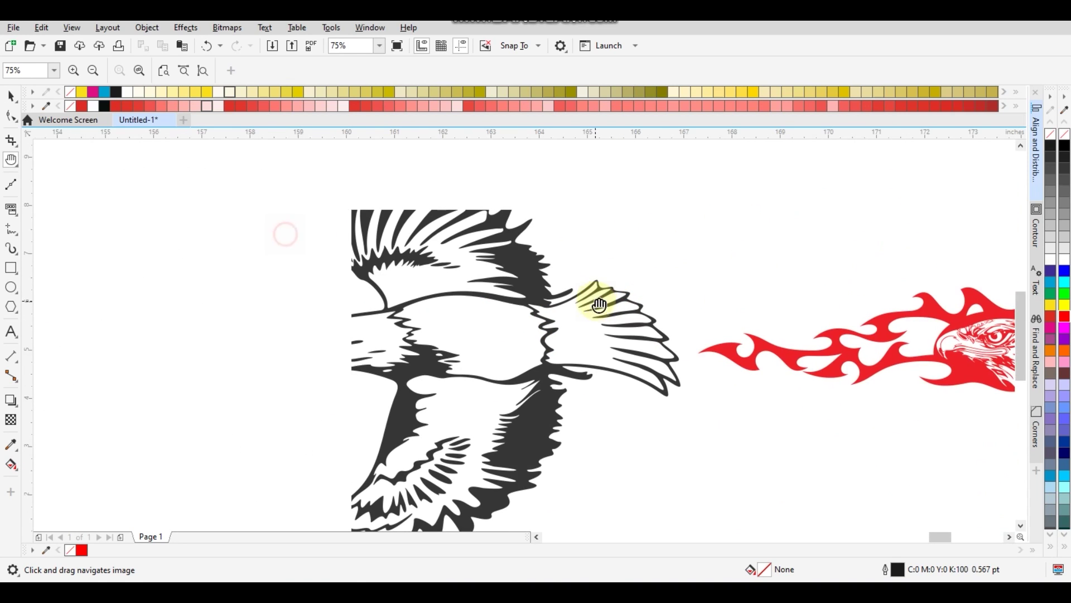
click(71, 28)
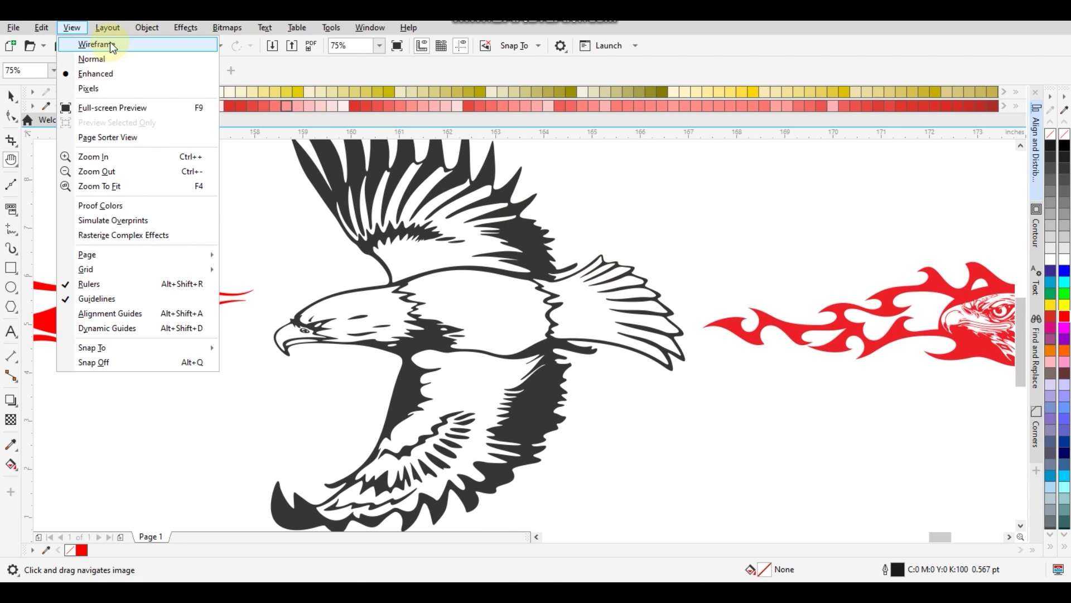
click(106, 42)
drag(898, 229, 659, 239)
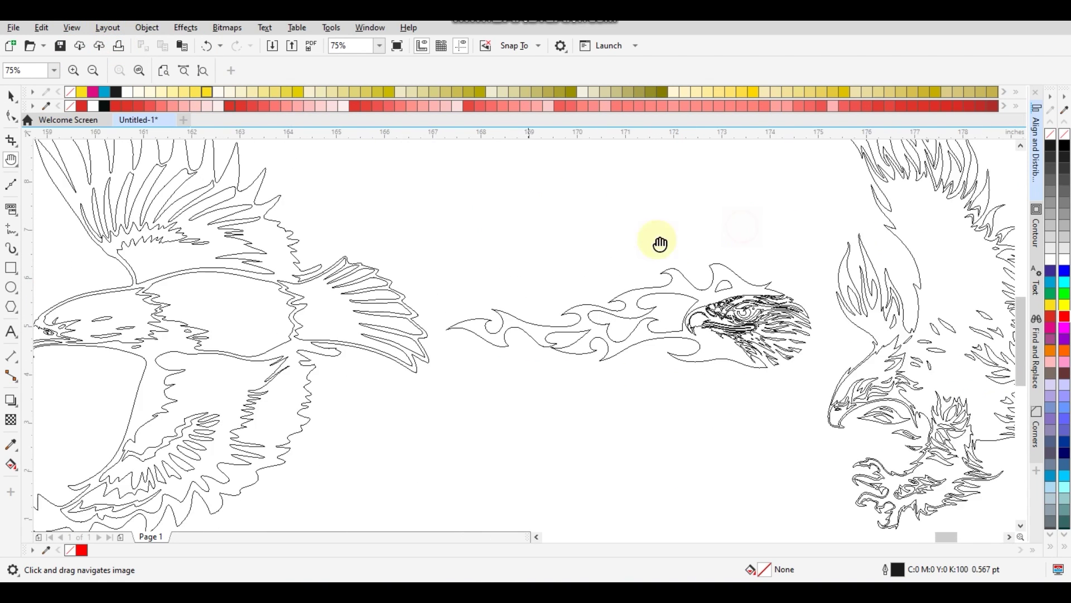
mouse_move(1015, 246)
mouse_down()
mouse_move(820, 250)
mouse_move(732, 283)
mouse_move(693, 216)
mouse_up()
click(70, 28)
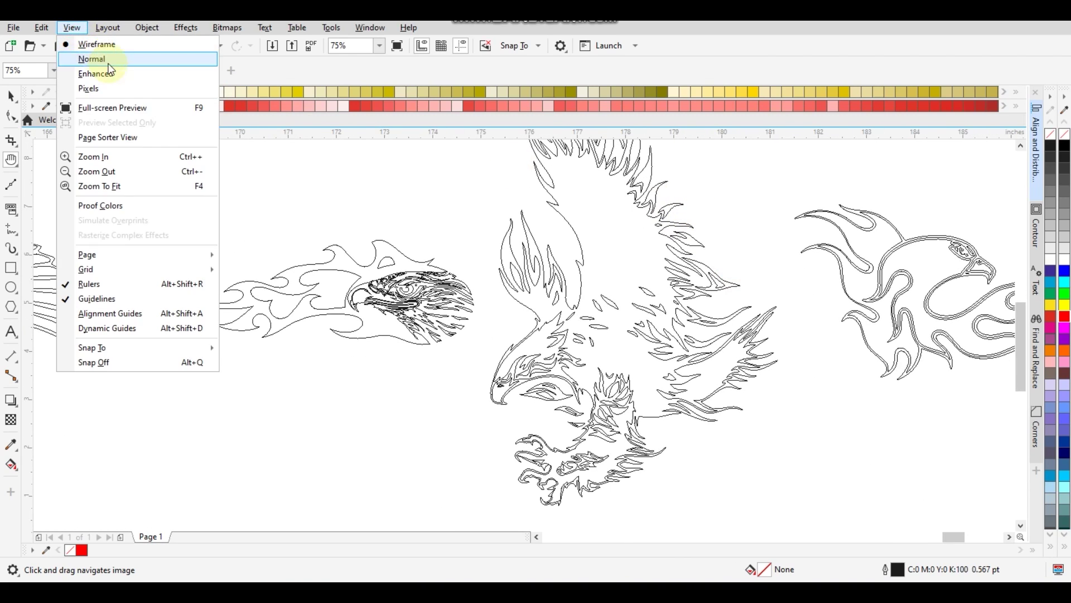
click(106, 72)
Pan through the remaining eagle heads, then zoom out to 9% to see the whole row
drag(852, 229, 651, 227)
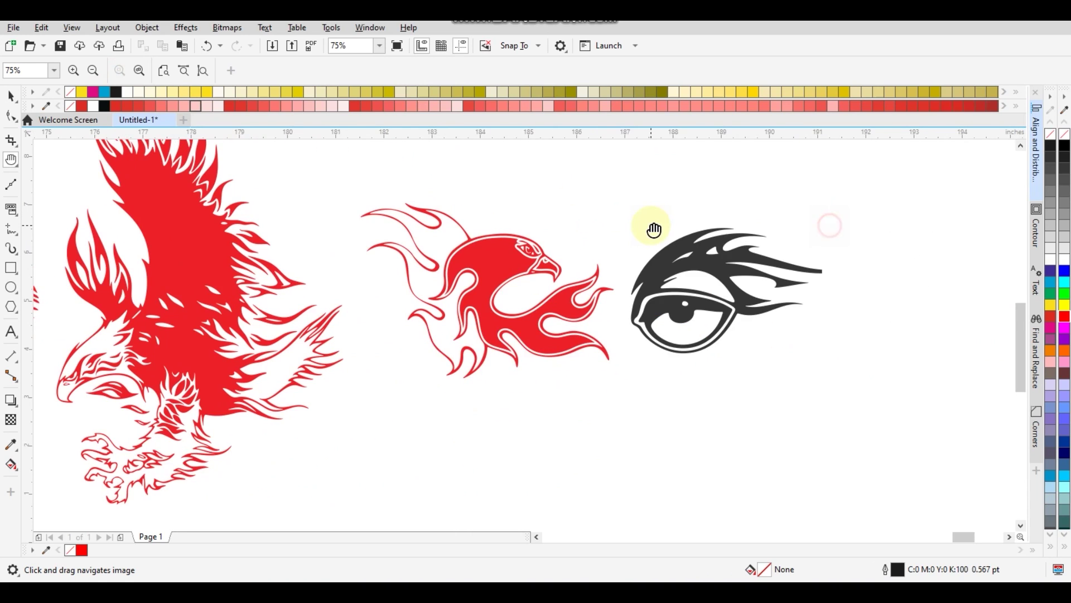
mouse_move(821, 249)
mouse_down()
mouse_move(602, 251)
mouse_move(795, 263)
mouse_move(610, 251)
mouse_up()
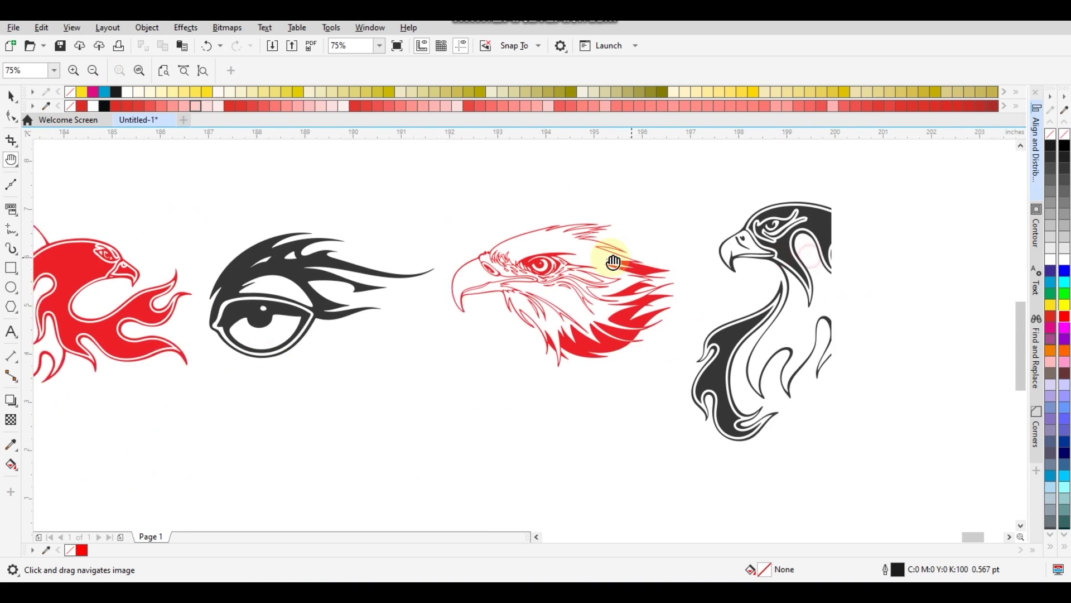
drag(781, 246, 518, 249)
drag(756, 283, 597, 280)
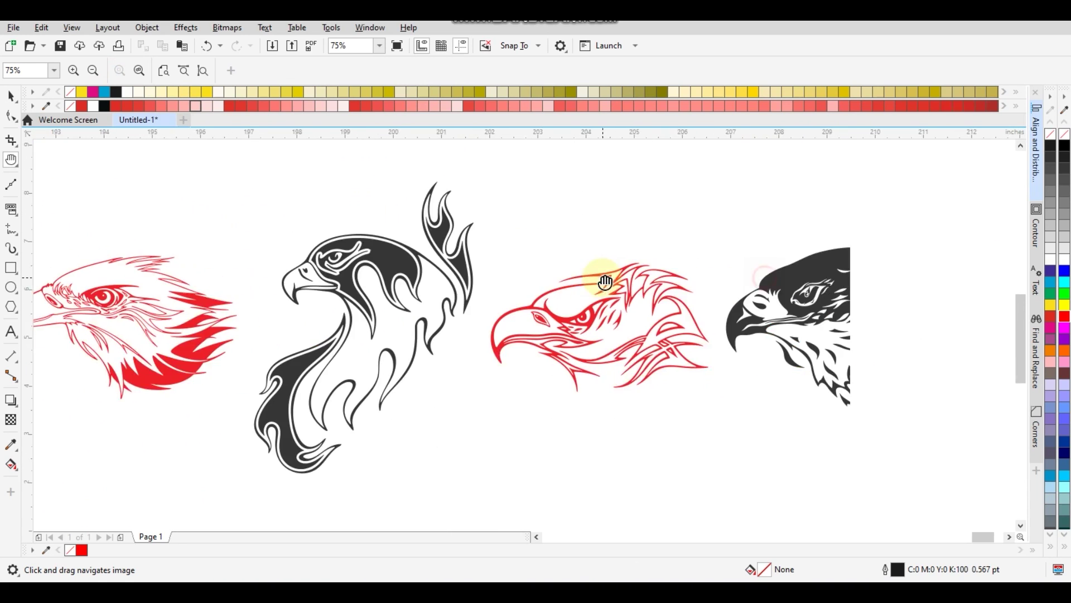
drag(789, 277, 598, 294)
drag(797, 282, 630, 290)
drag(798, 287, 605, 287)
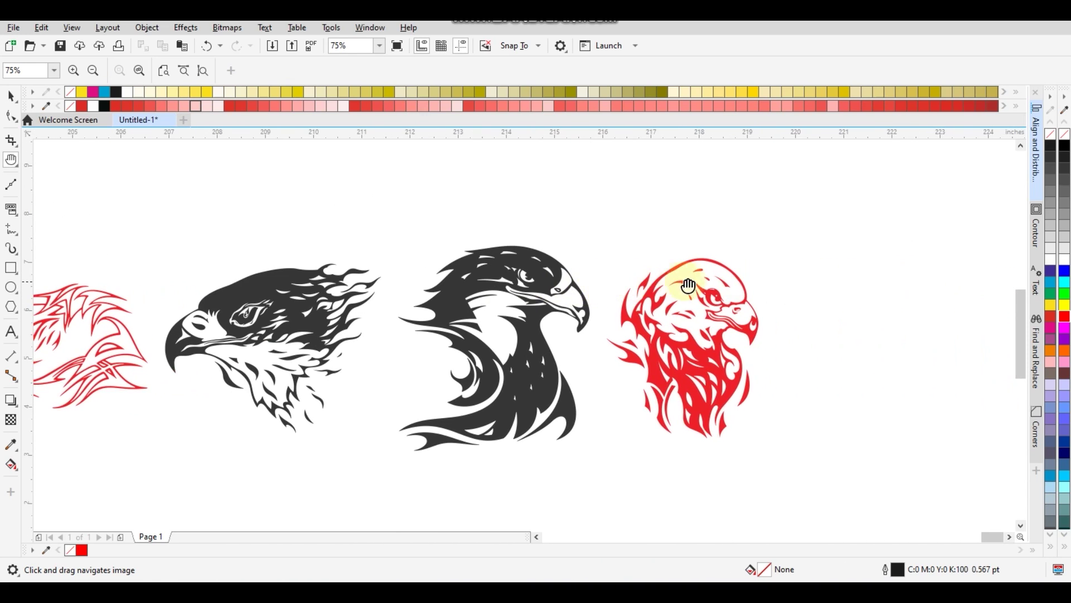
drag(686, 279, 580, 271)
scroll(580, 272, down, 5)
scroll(592, 272, down, 2)
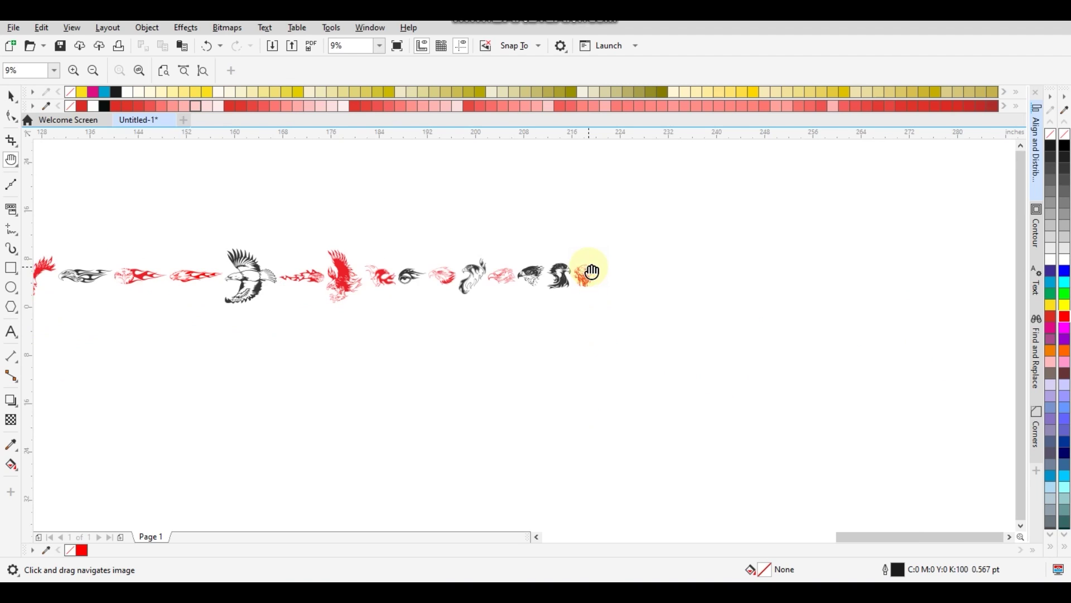
click(11, 96)
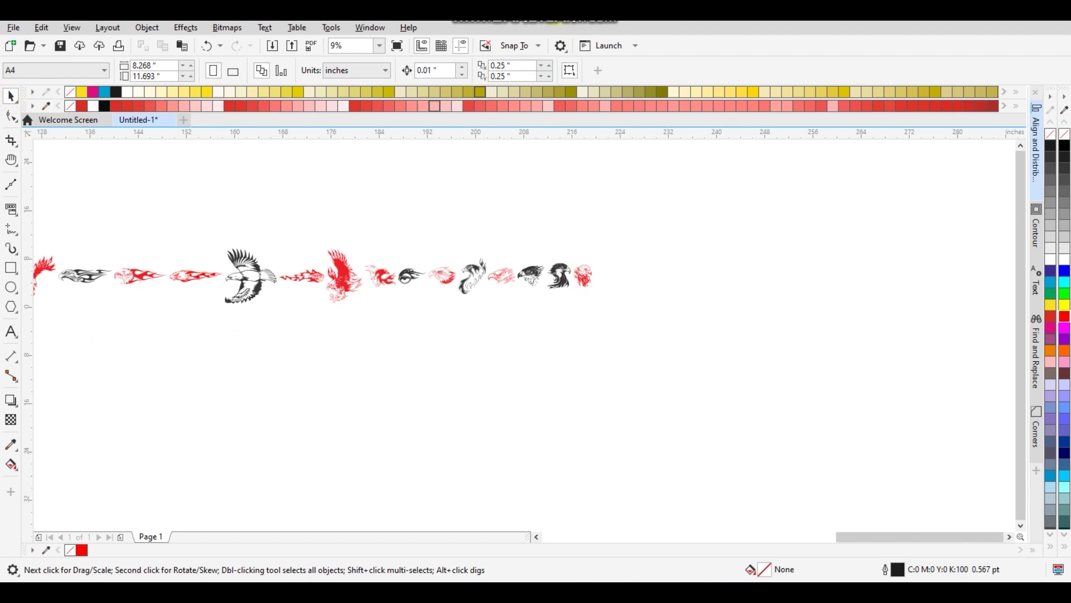